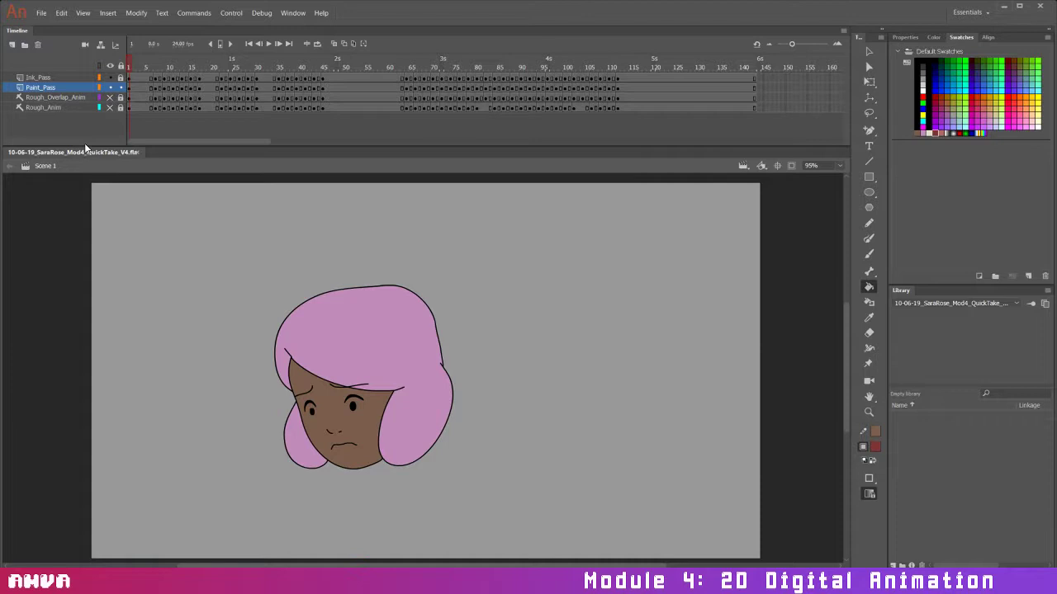
Save the document as a new copy with the version suffix V5 in the Example Files folder
click(80, 78)
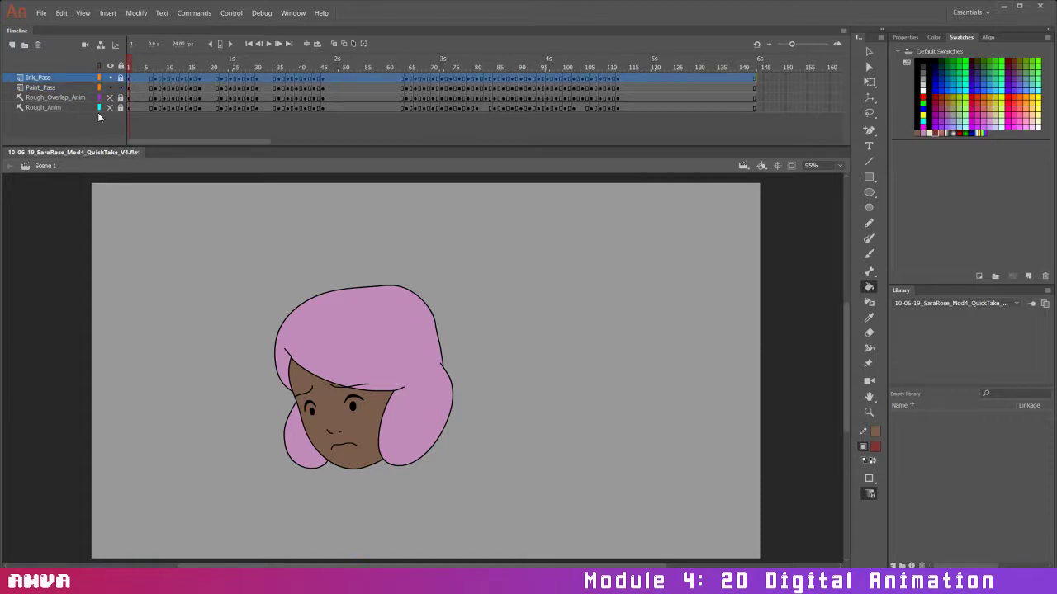
click(40, 12)
click(99, 106)
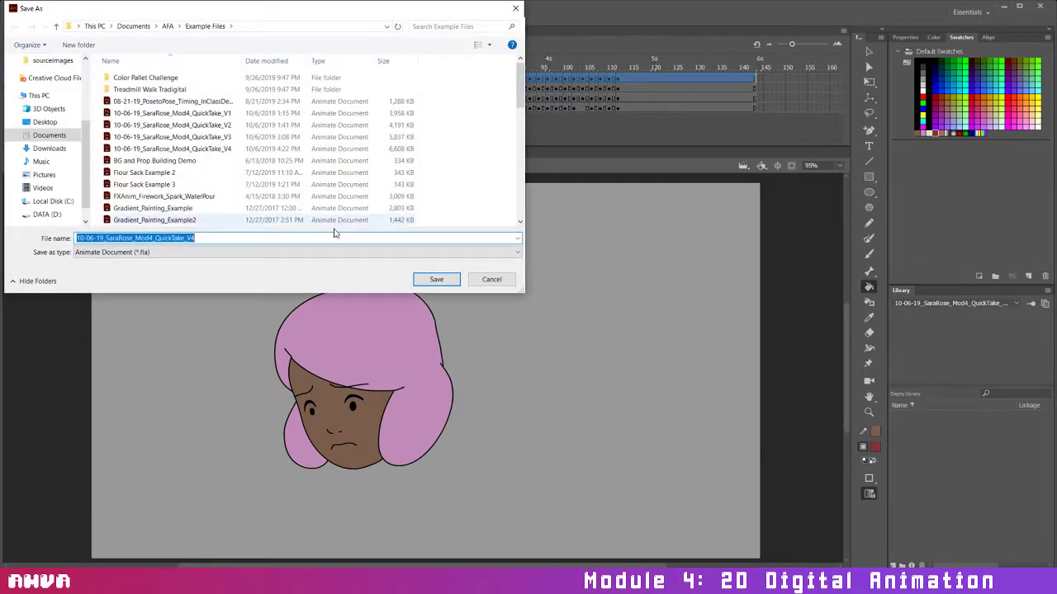
click(320, 238)
key(BackSpace)
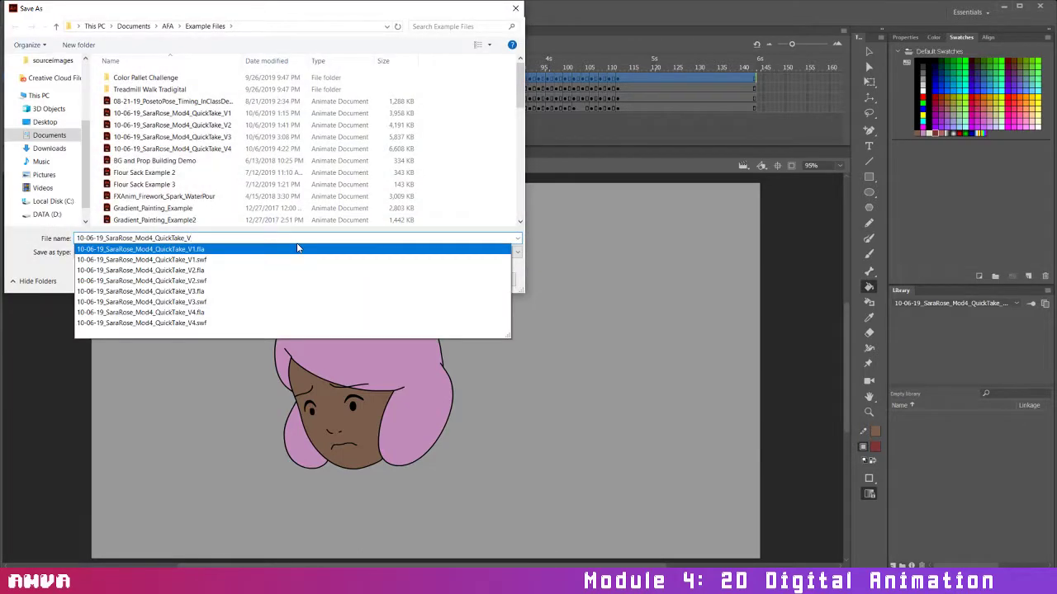
text(5)
click(438, 279)
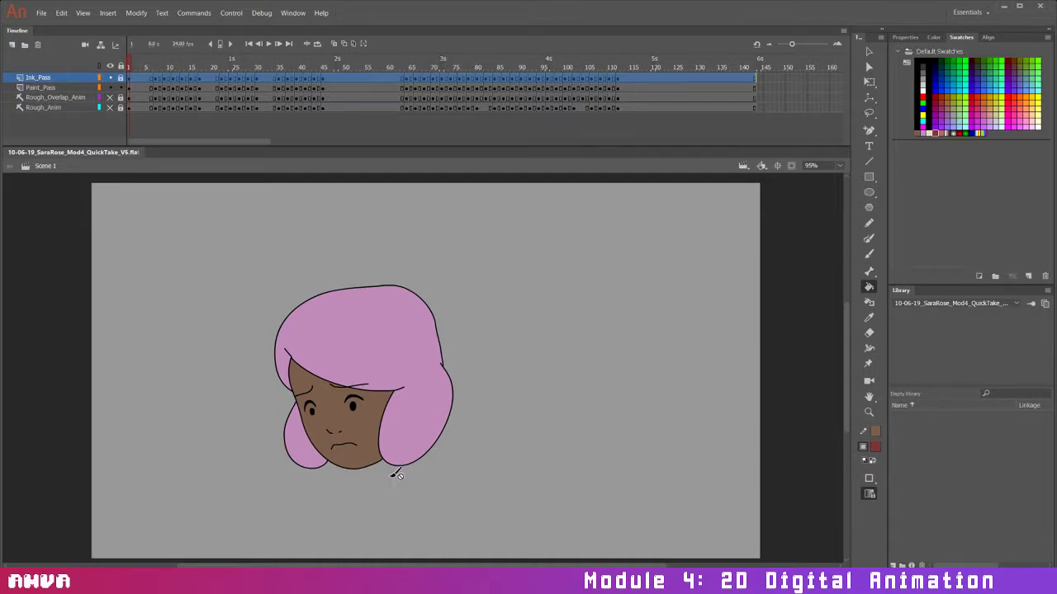
Cut all four layers, from Ink_Pass to Rough_Anim, out of the Scene 1 timeline
shift+click(73, 108)
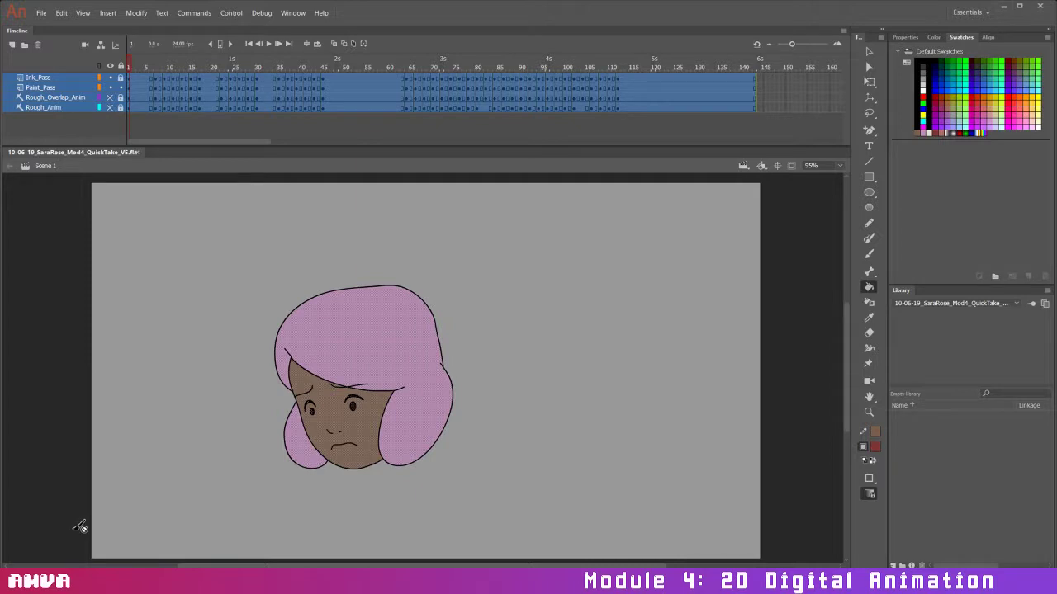
right_click(74, 83)
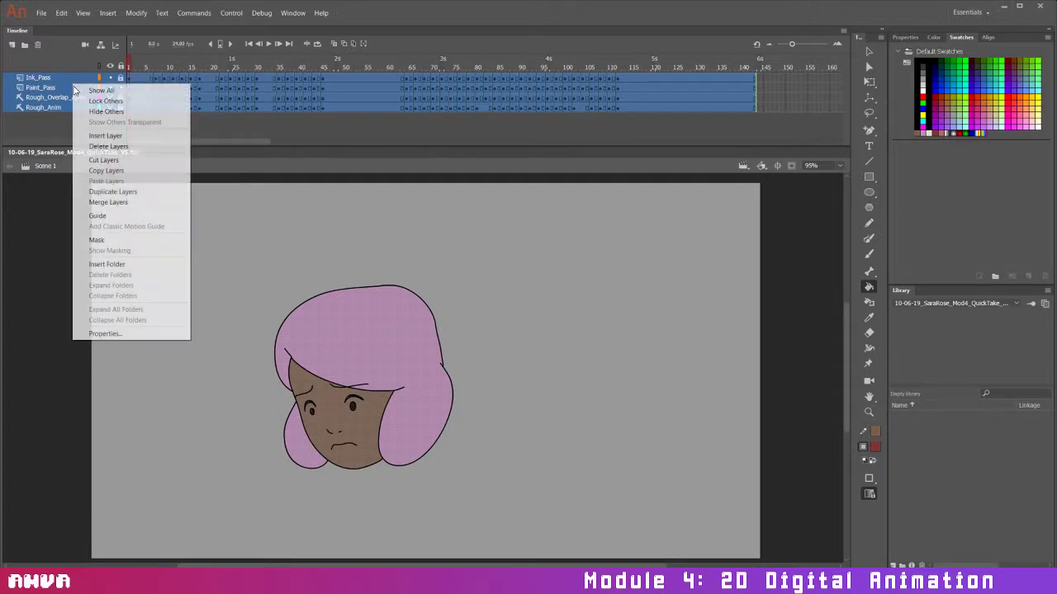
click(132, 171)
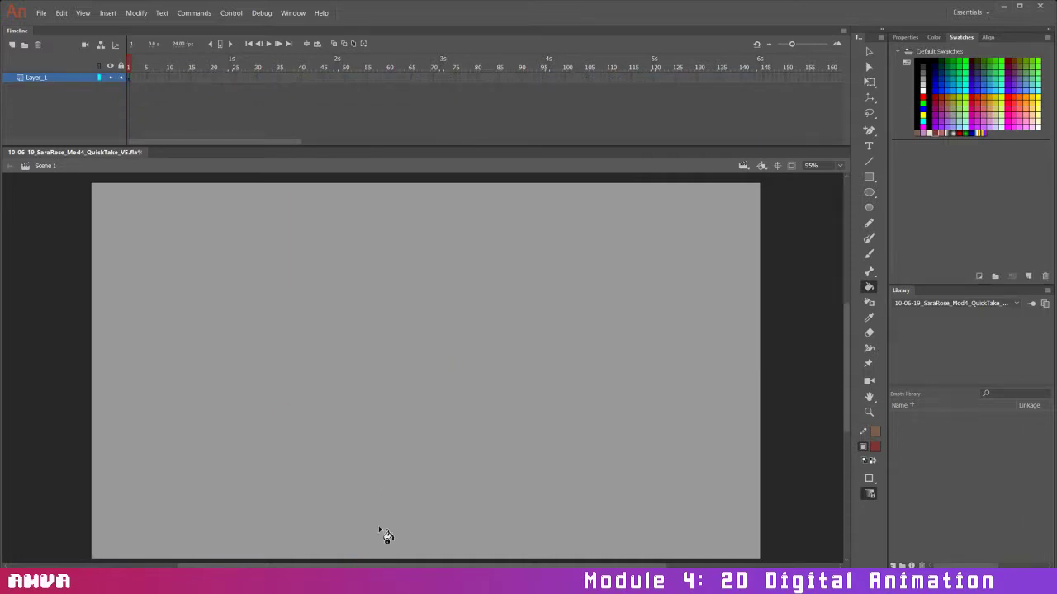
Create a new Graphic symbol named #GRL_TakeLoop in the library root
click(108, 12)
click(124, 23)
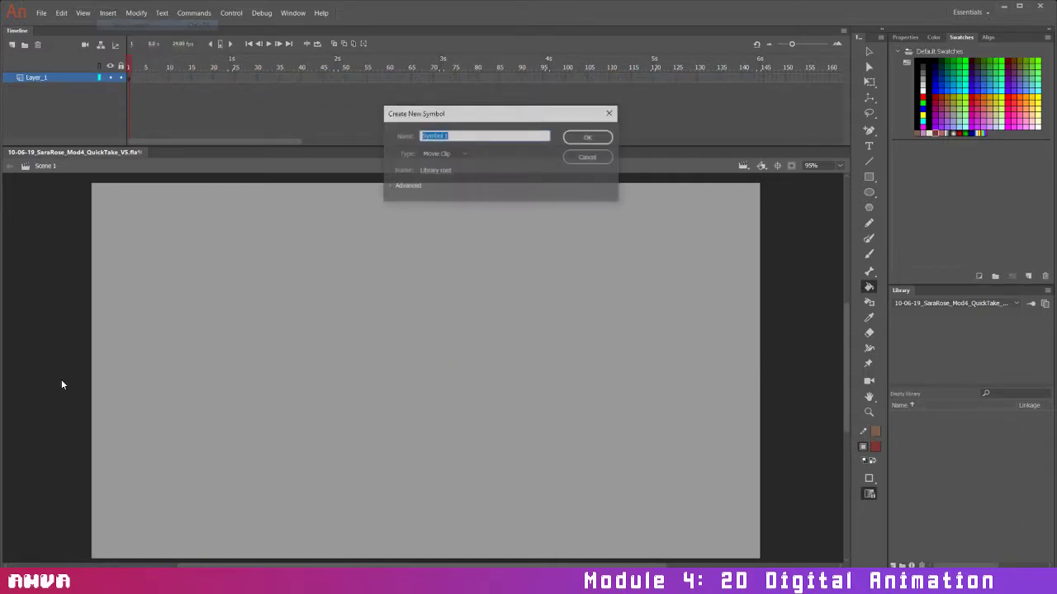
text(r)
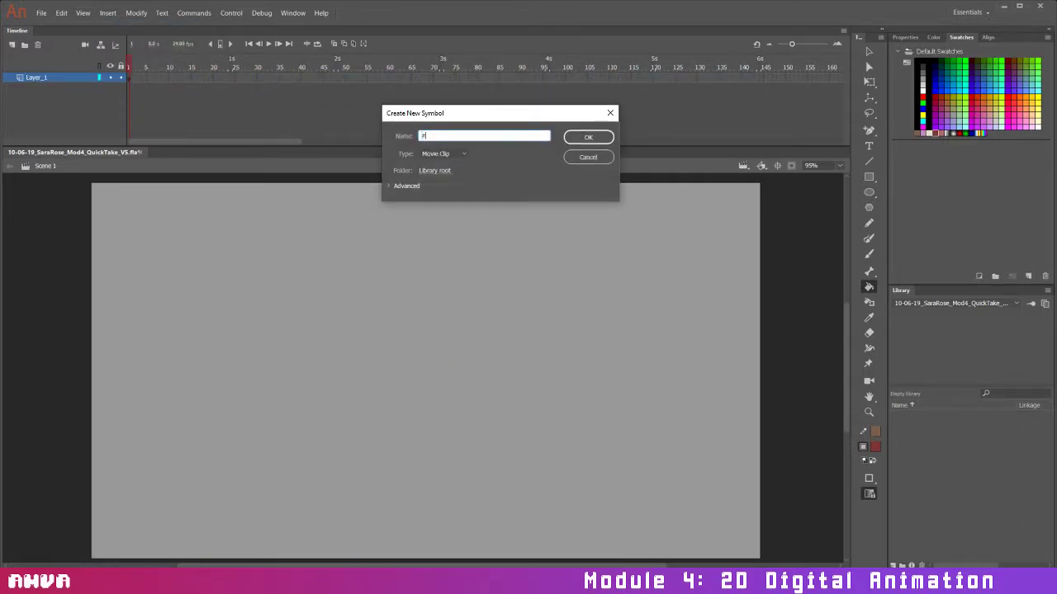
text(GRI_TakeLoop)
click(445, 154)
click(459, 188)
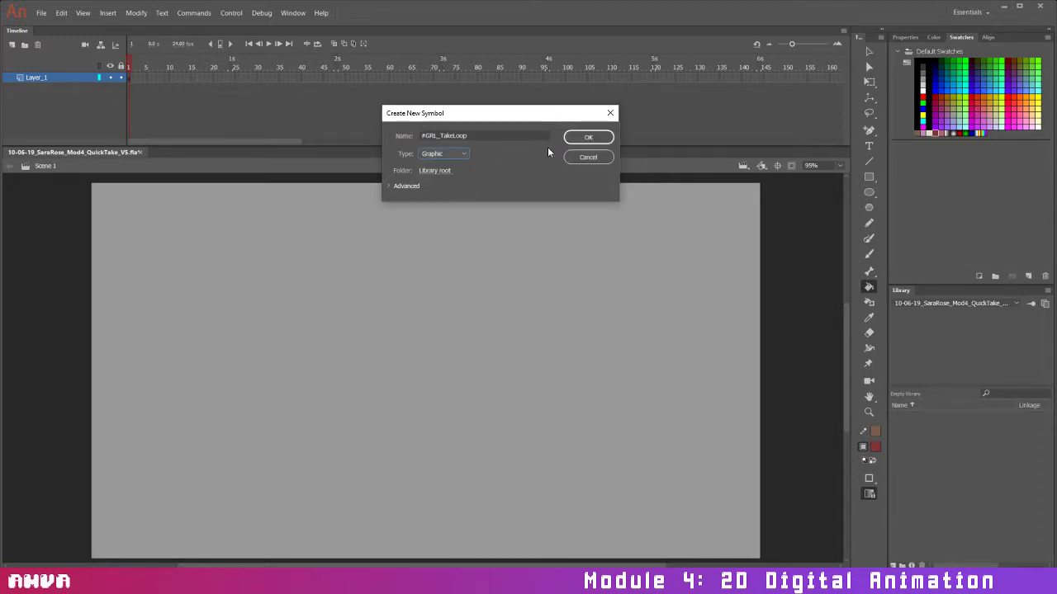
click(587, 137)
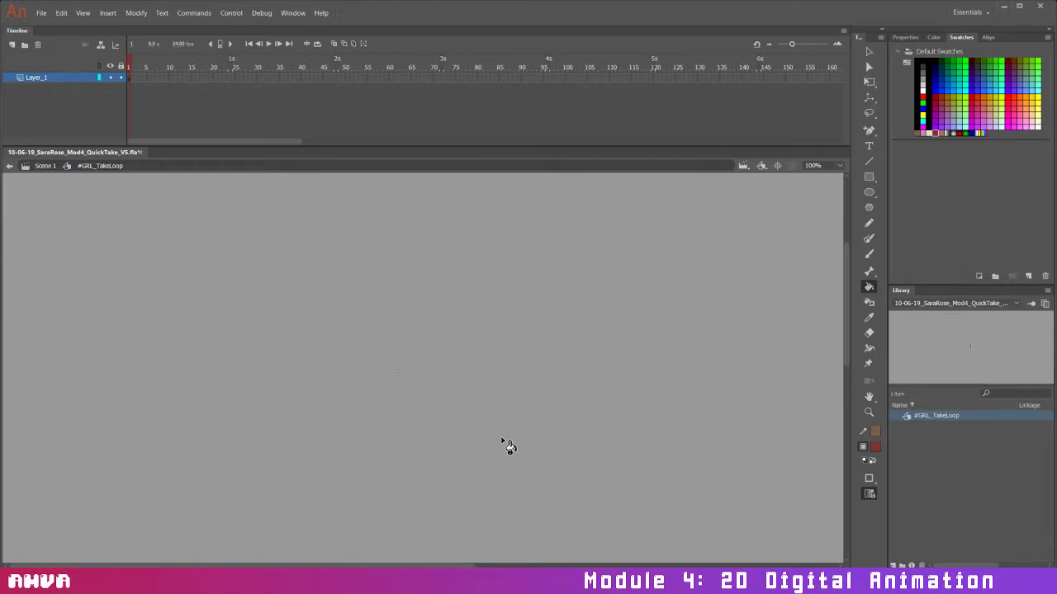
Paste the four cut animation layers into the #GRL_TakeLoop symbol and play them back
right_click(62, 79)
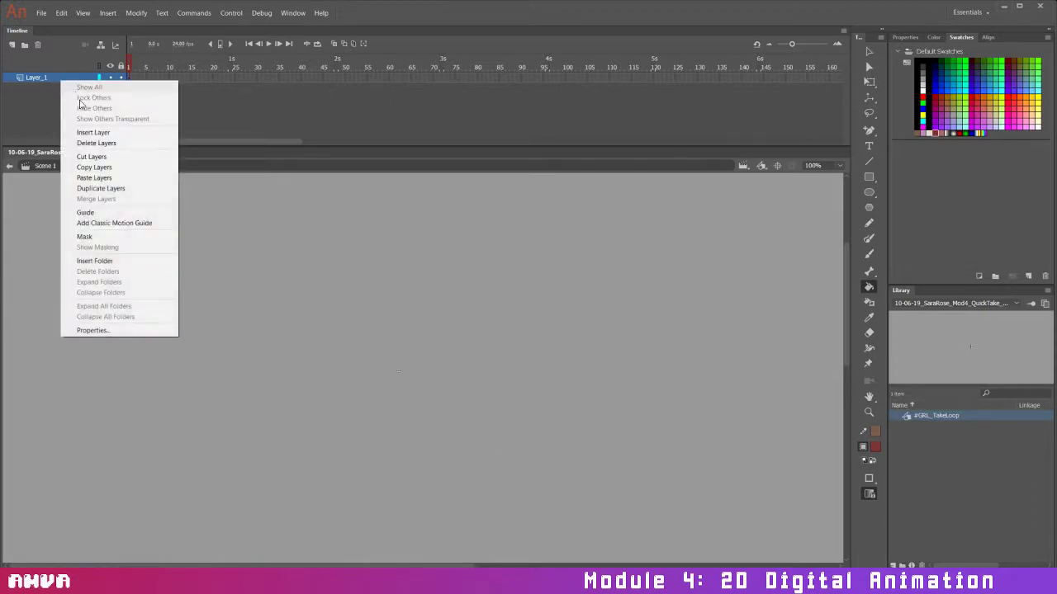
key(Escape)
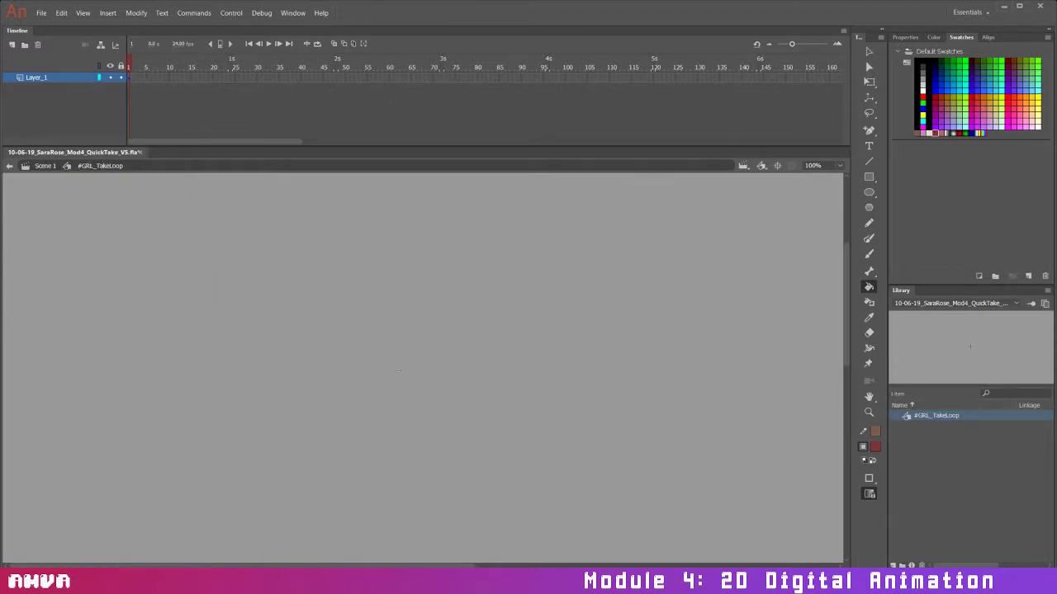
key(ctrl+v)
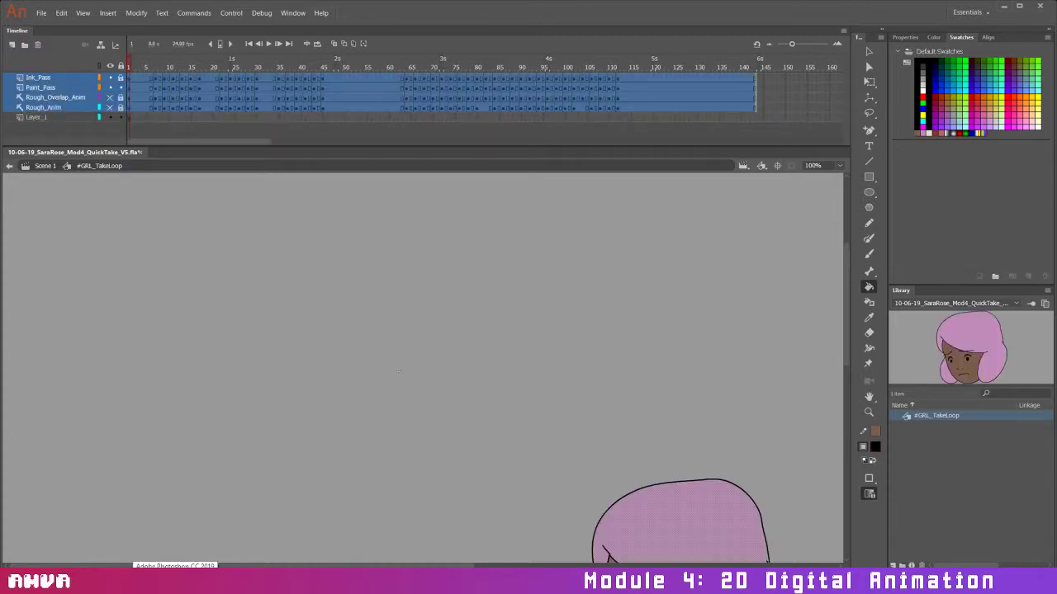
key(Return)
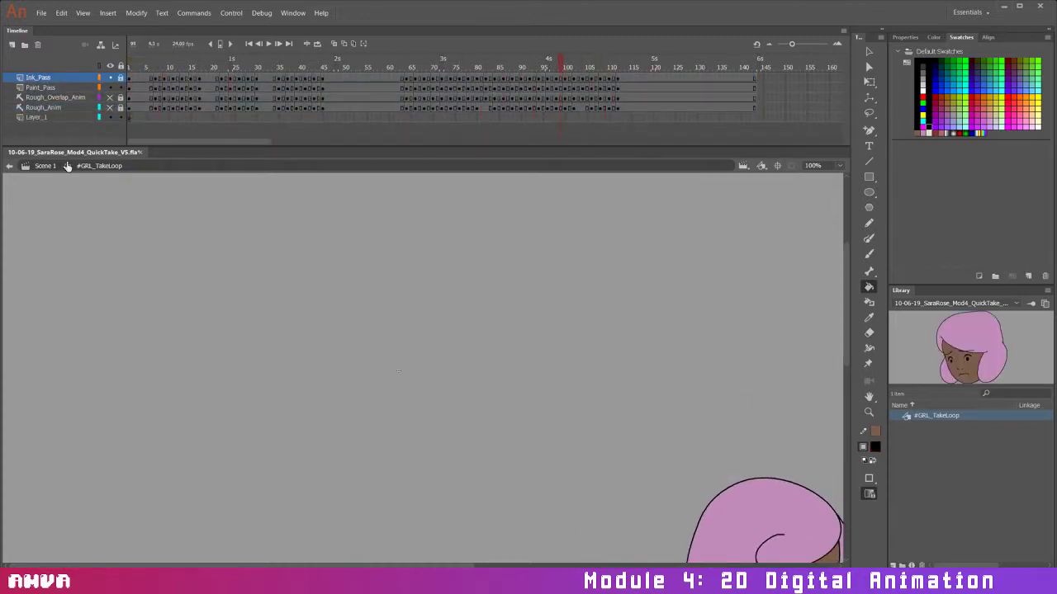
Return to Scene 1 and rename its empty layer Loop1
click(45, 166)
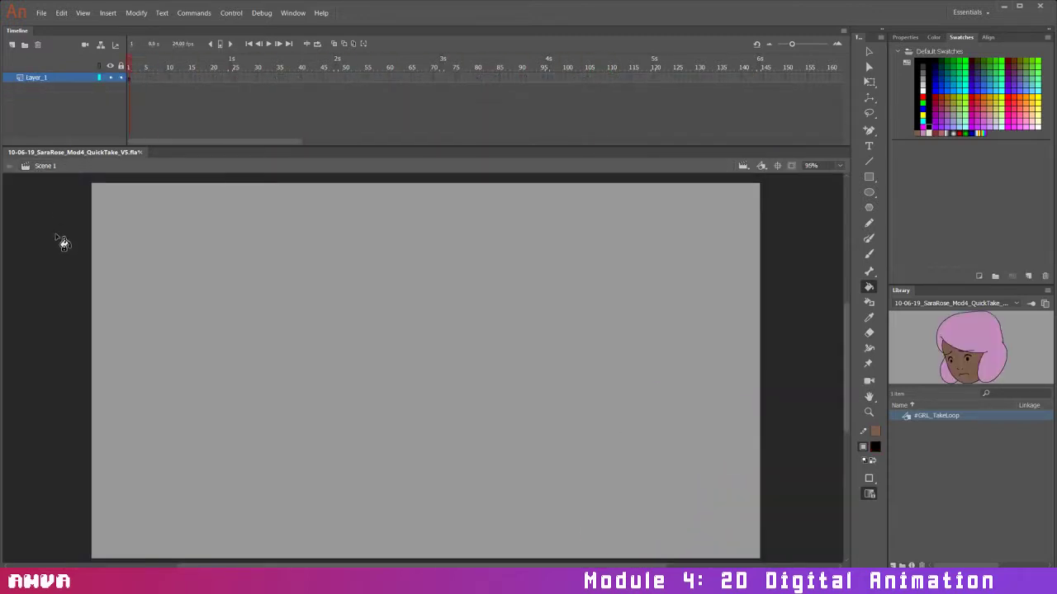
double_click(59, 78)
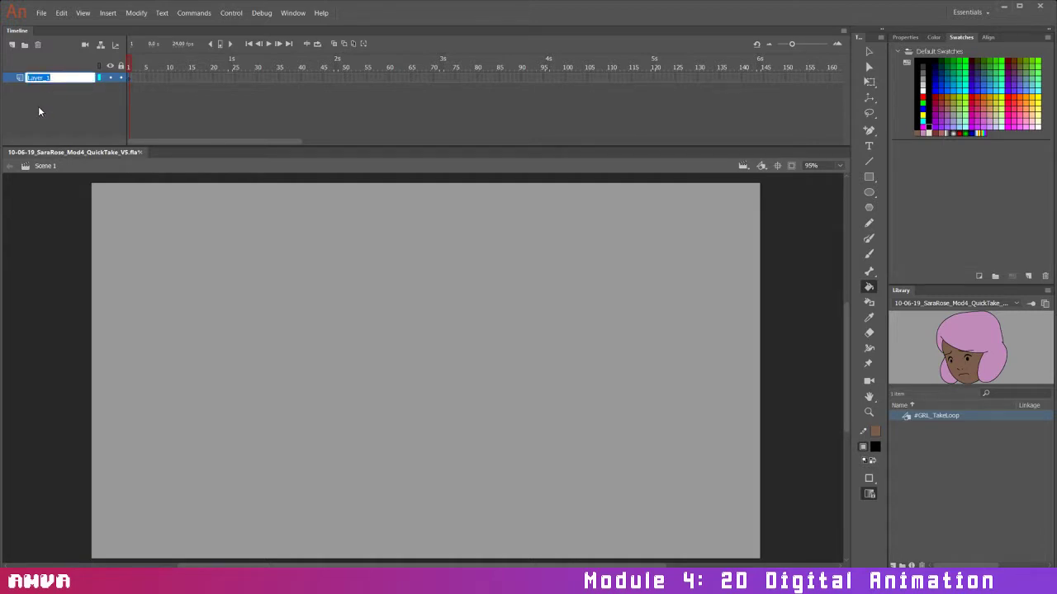
text(Loop1)
key(Return)
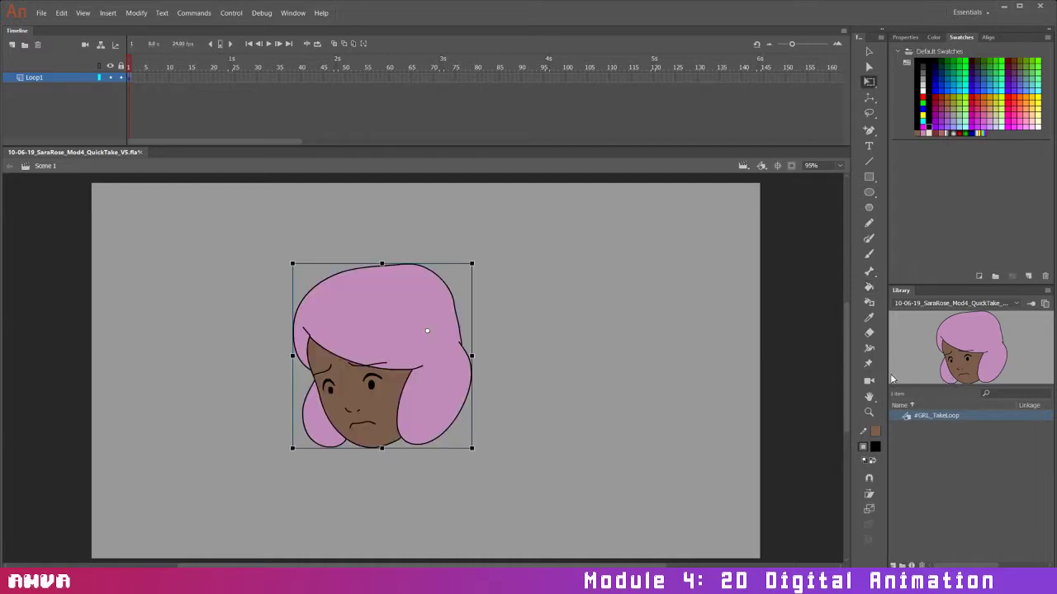
Place the #GRL_TakeLoop symbol on the stage and extend the Loop1 layer to about frame 155
drag(426, 387, 399, 441)
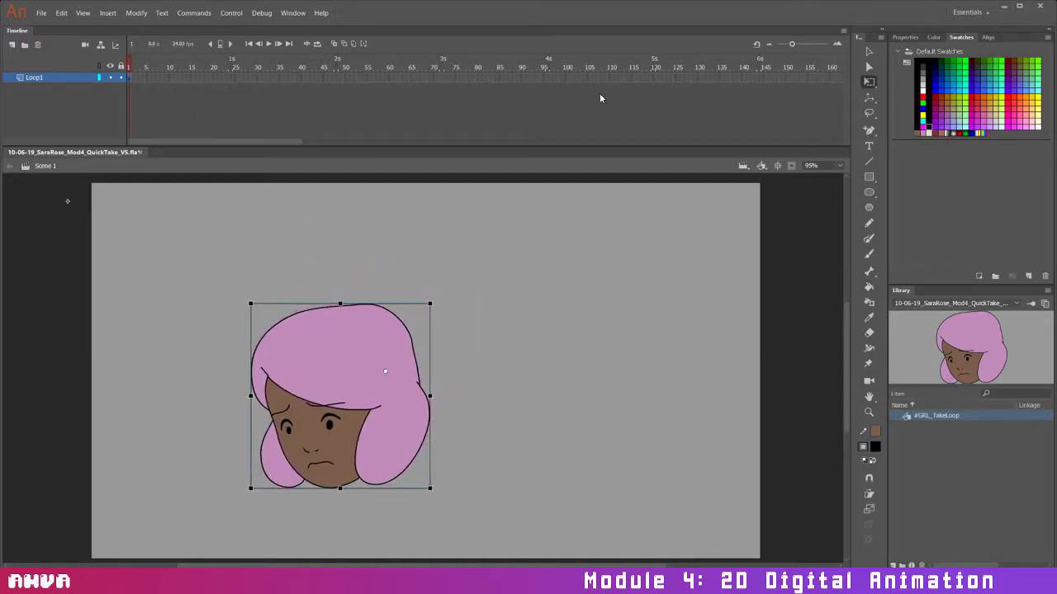
click(806, 83)
Reposition the head symbol on the stage, scrubbing through the frames to check how its poses fit
drag(153, 66, 491, 72)
drag(387, 316, 466, 326)
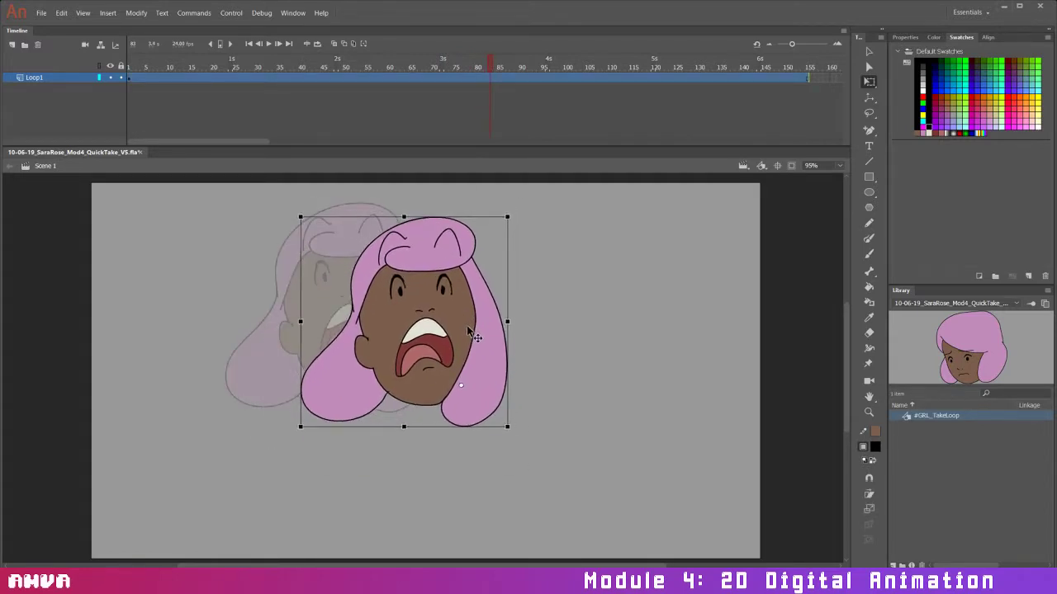
drag(494, 83, 609, 78)
drag(545, 326, 514, 320)
drag(602, 78, 667, 82)
drag(768, 87, 390, 91)
click(432, 330)
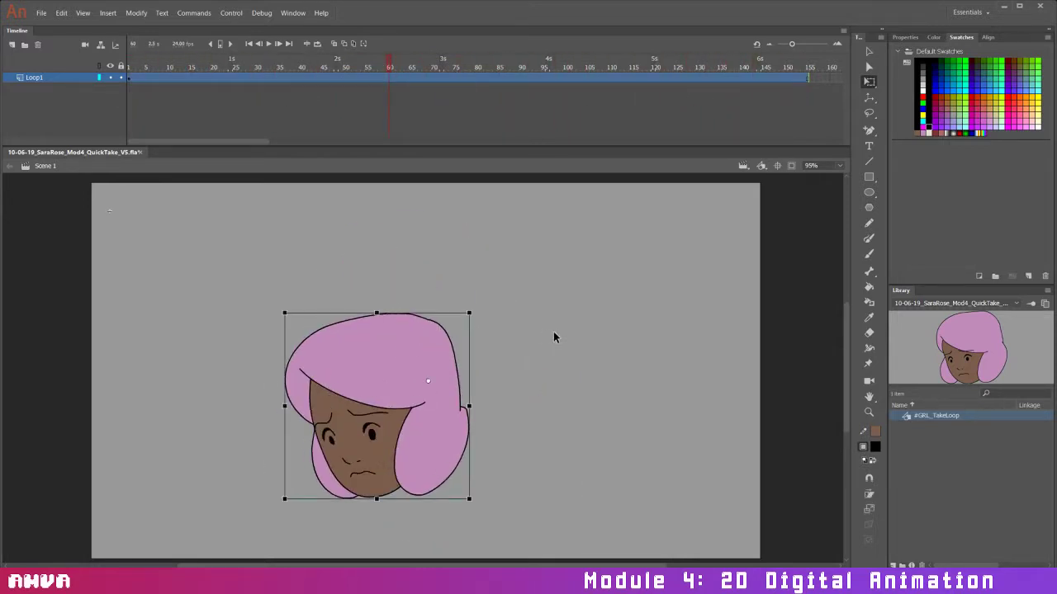
Try enlarging and shifting the head symbol, scrub through the animation, and undo both changes
drag(475, 318, 481, 301)
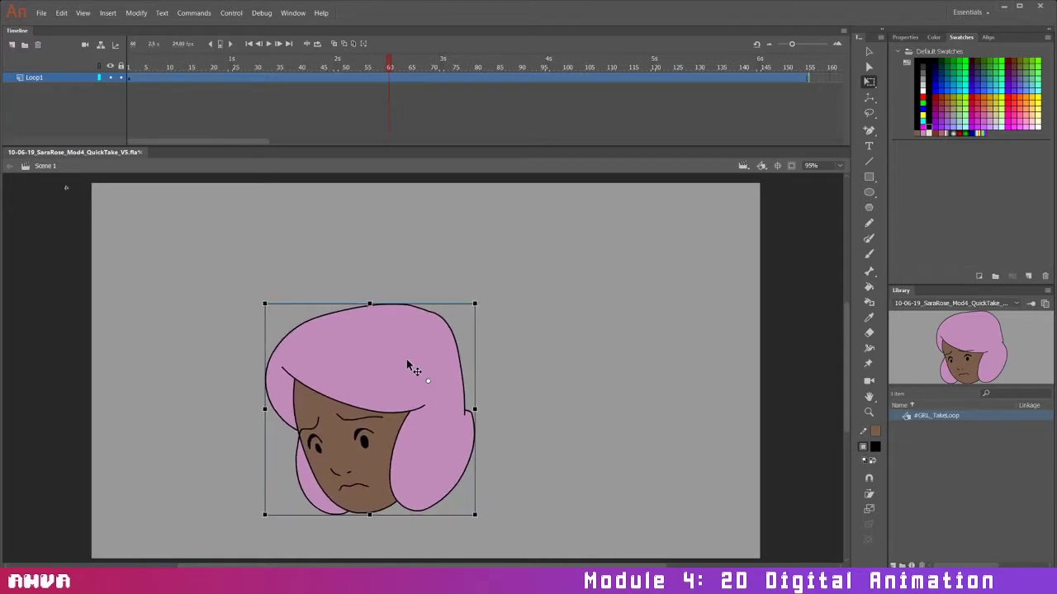
mouse_move(409, 360)
mouse_down()
mouse_move(397, 376)
mouse_move(401, 366)
mouse_up()
drag(391, 68, 528, 92)
key(ctrl+z)
key(ctrl+z)
Open the #GRL_TakeLoop symbol and extend its four animation layers to frame 144
drag(393, 69, 385, 114)
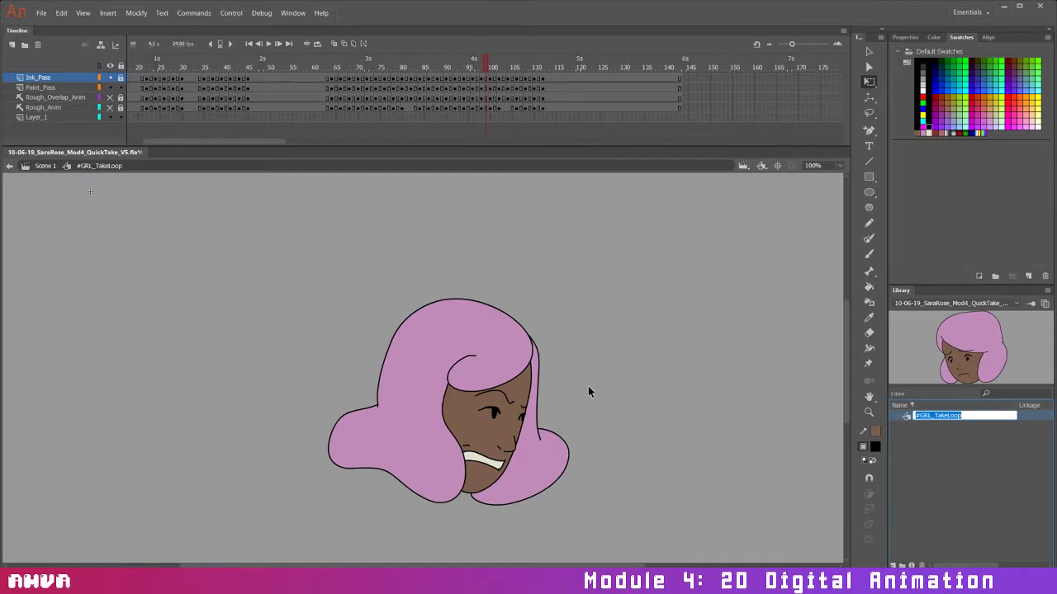
click(681, 78)
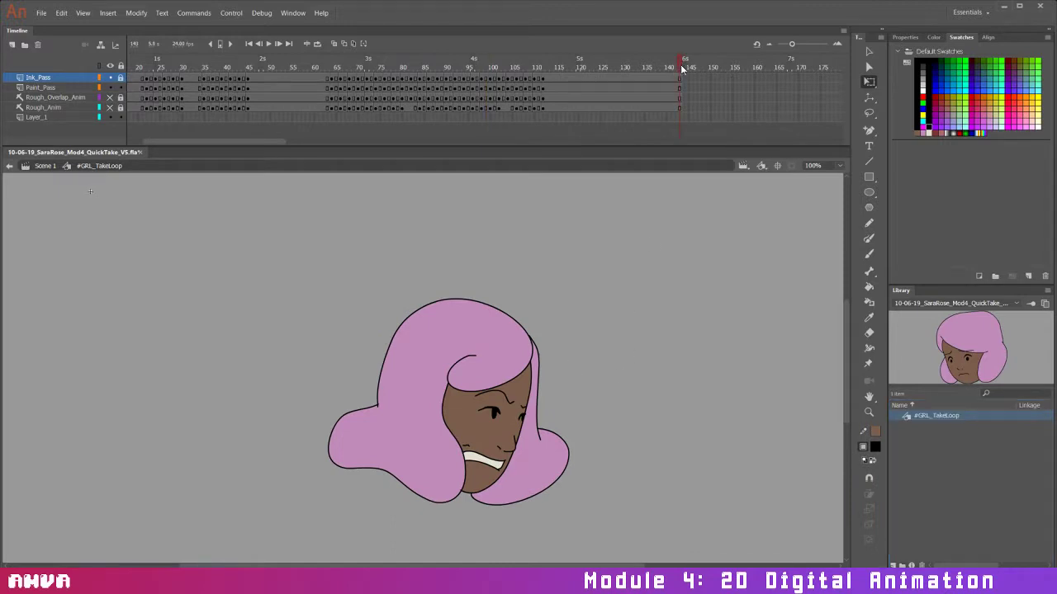
click(685, 116)
click(692, 107)
drag(682, 103, 683, 103)
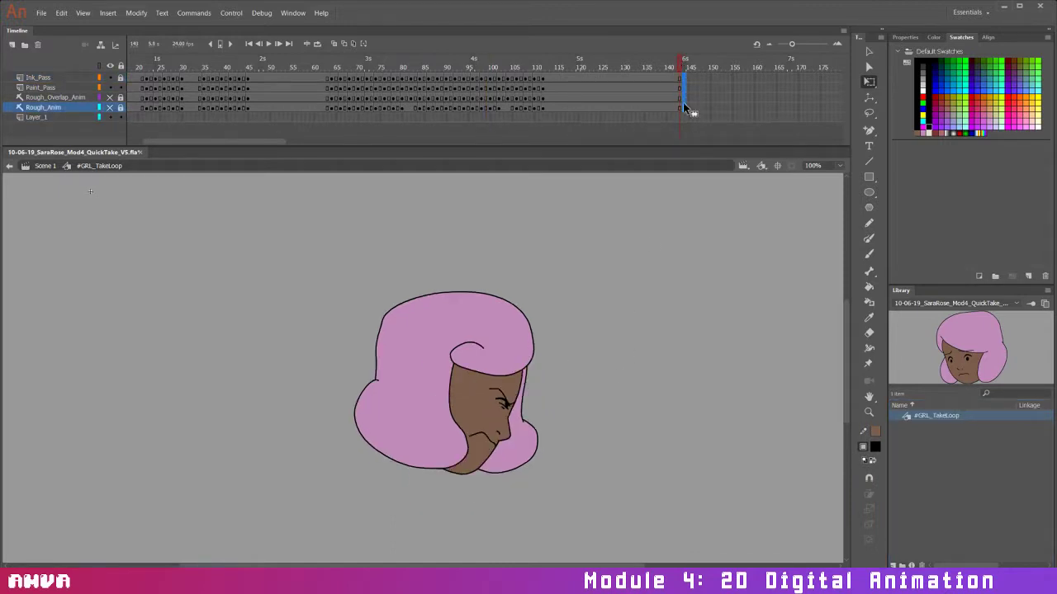
key(ctrl+a)
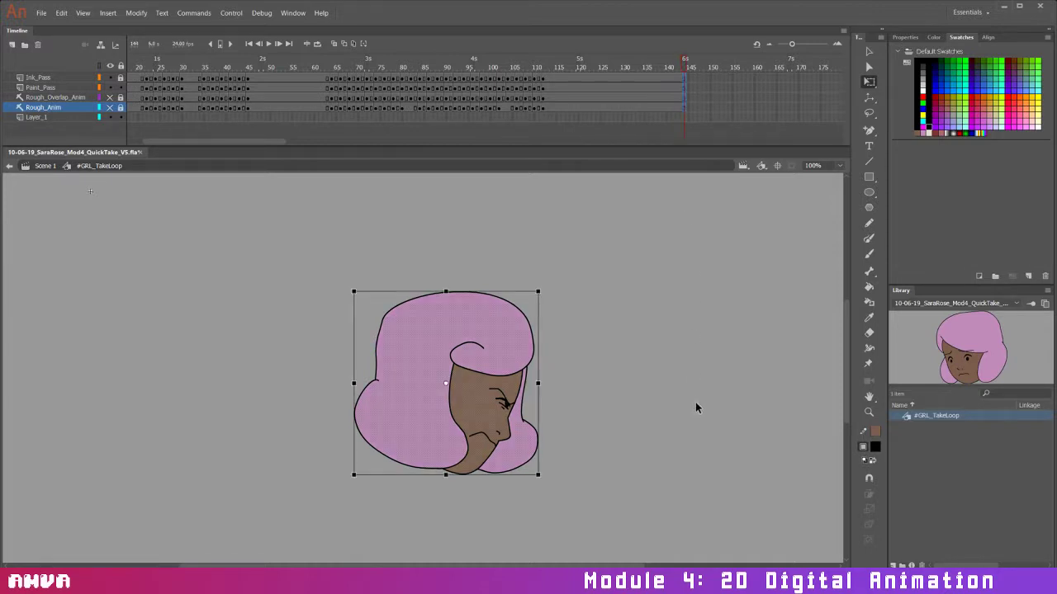
Return to Scene 1 and extend the Loop1 layer to frame 432
click(46, 166)
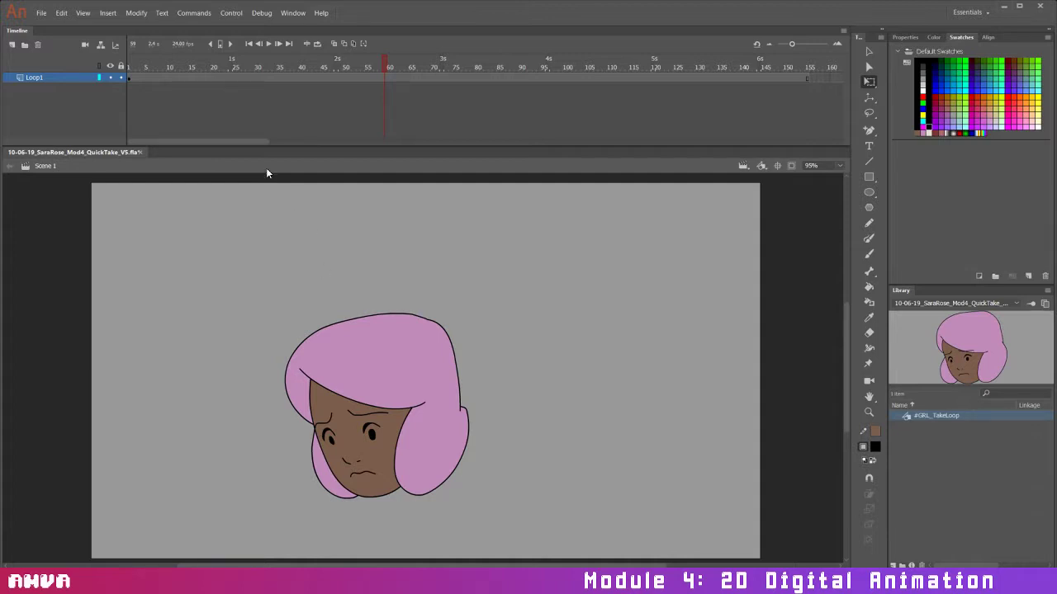
drag(259, 142, 580, 144)
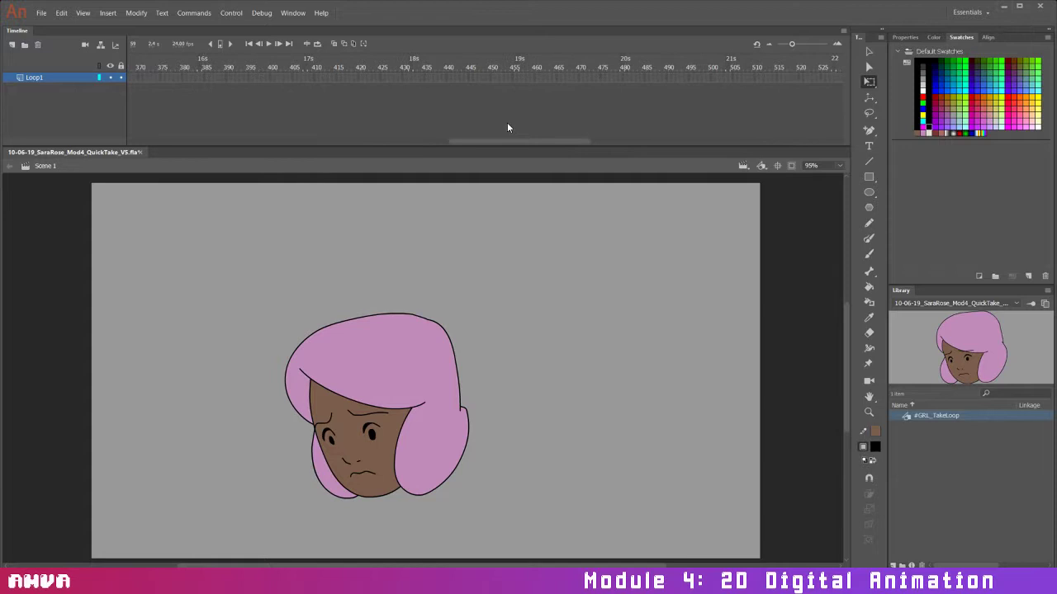
click(414, 77)
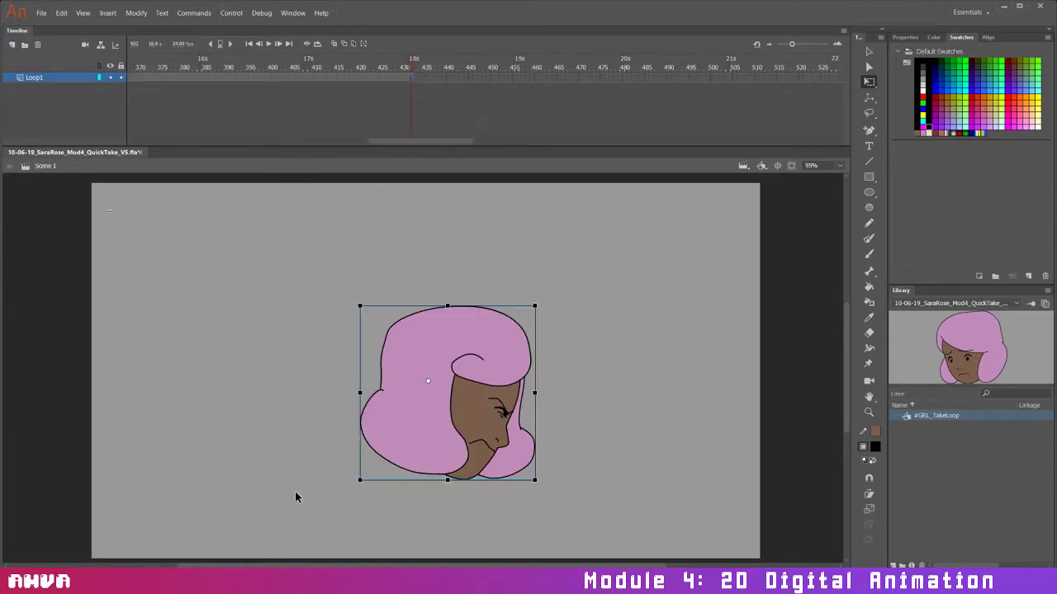
Scrub and play the extended loop from frame 1 with the timeline frames narrowed to check how it repeats
drag(411, 66, 162, 69)
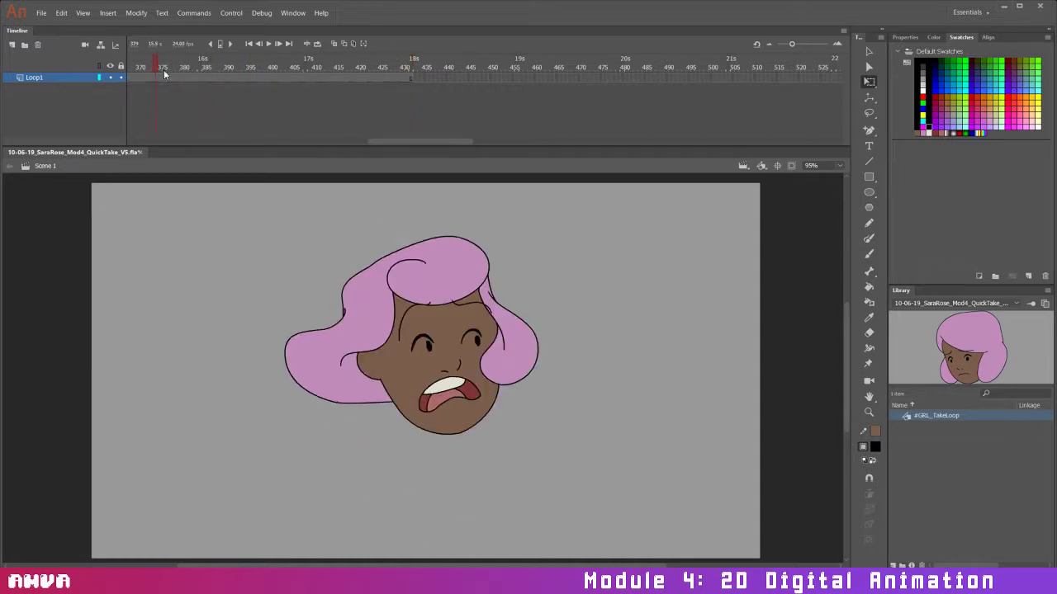
drag(432, 142, 192, 142)
click(249, 43)
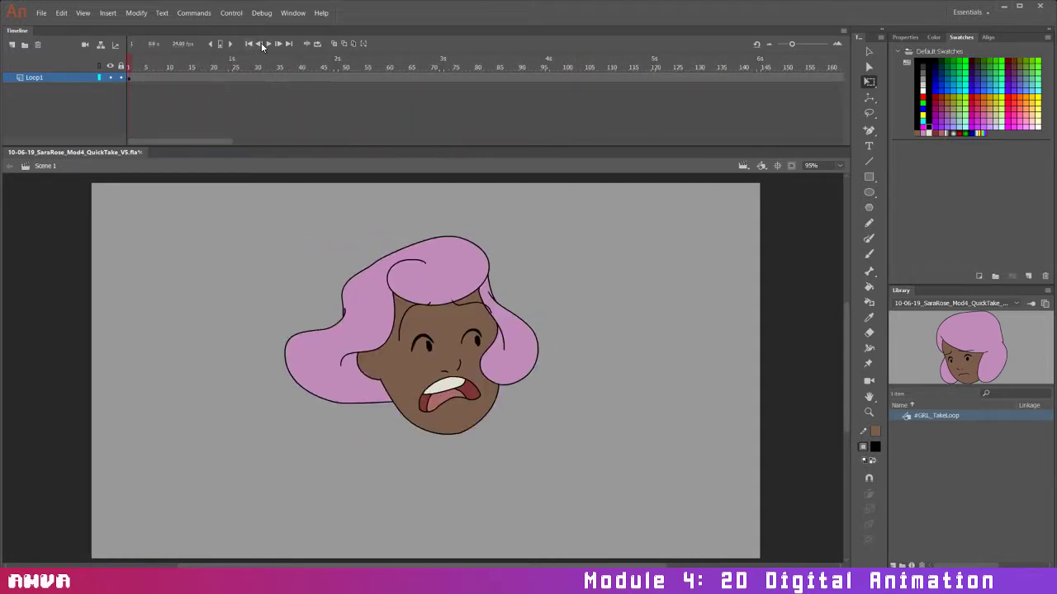
click(267, 44)
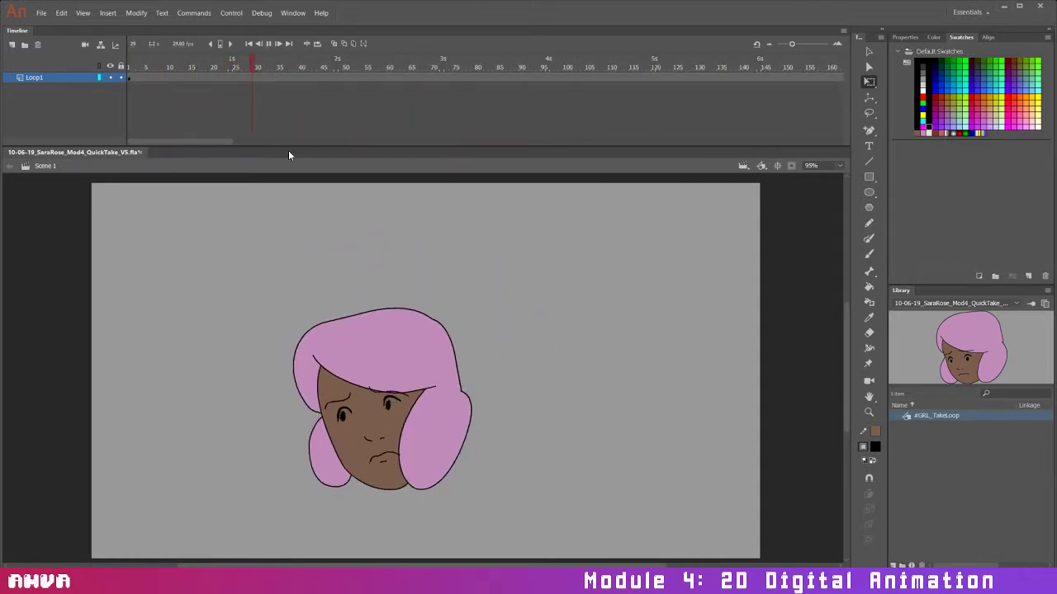
drag(791, 43, 777, 44)
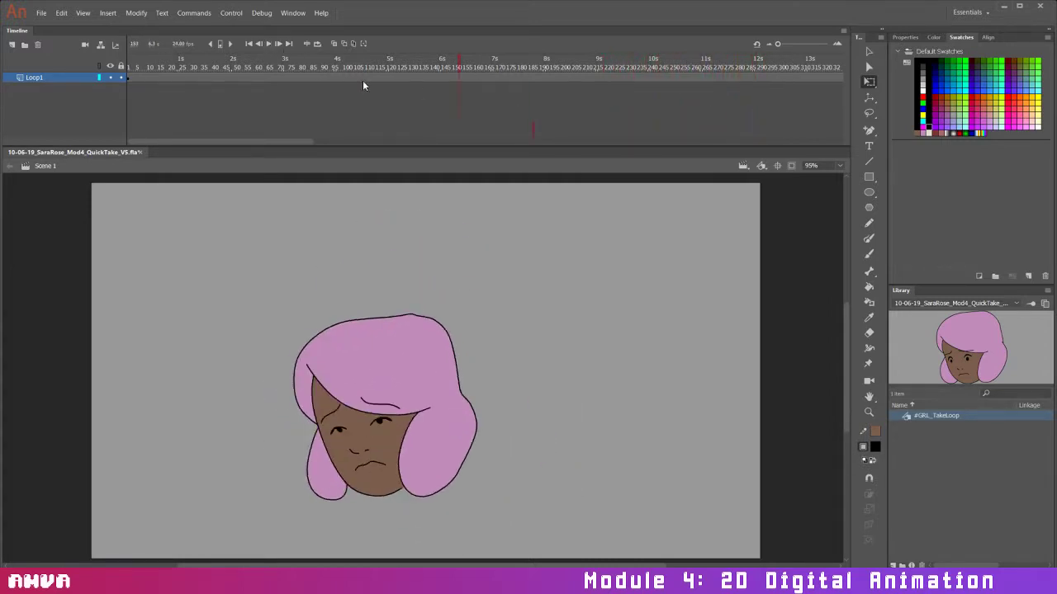
Go to frame 1, lock the Loop1 layer, and switch to the Royalty Free Songs folder in File Explorer
click(128, 79)
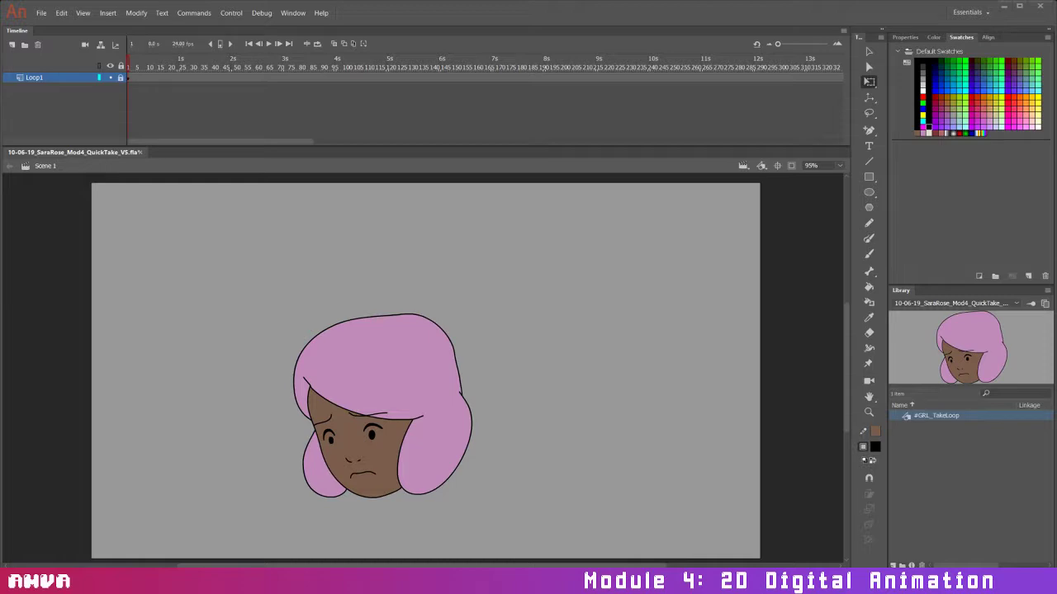
key(alt+Tab)
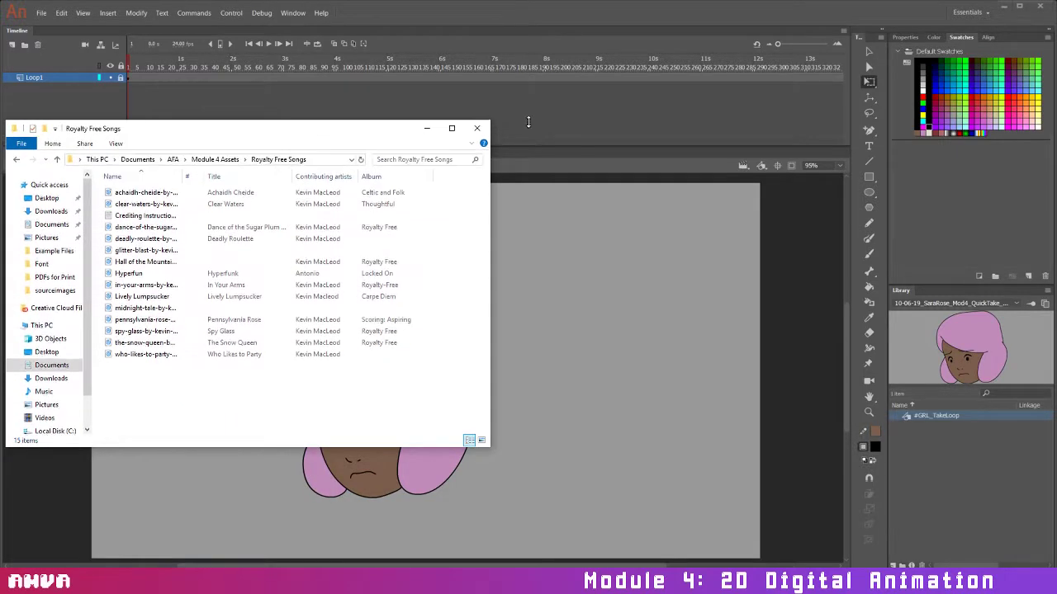
Import the deadly-roulette song from the Royalty Free Songs folder into the library and select it there
drag(371, 129, 565, 76)
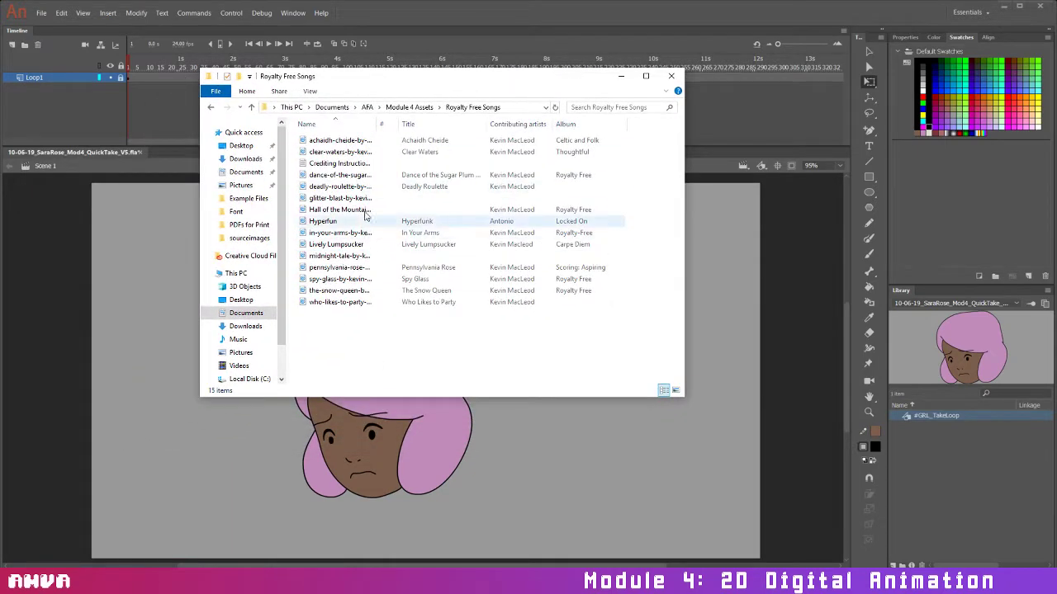
click(363, 199)
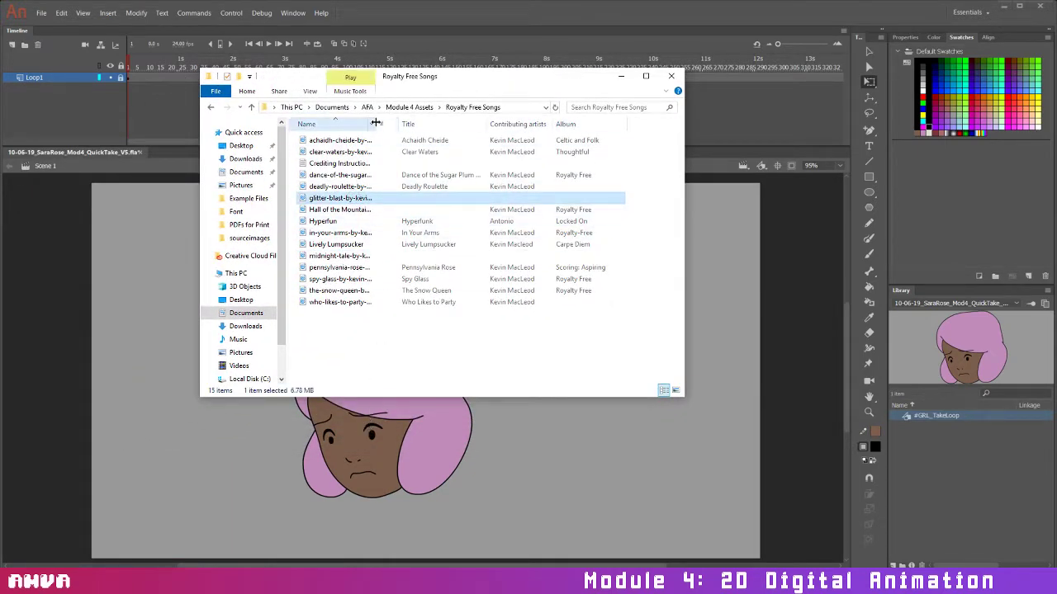
drag(376, 123, 438, 122)
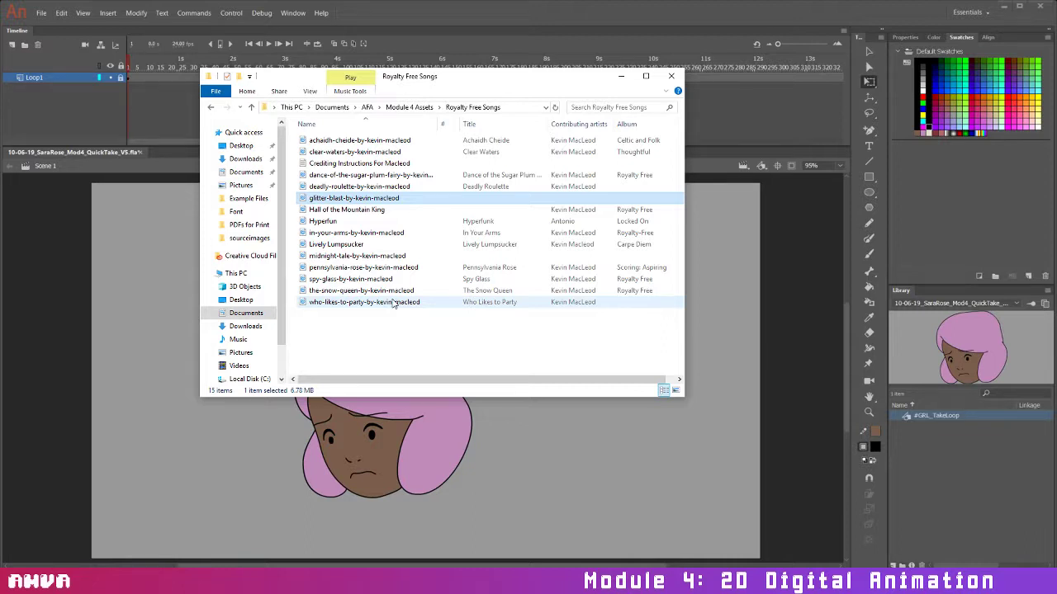
click(401, 187)
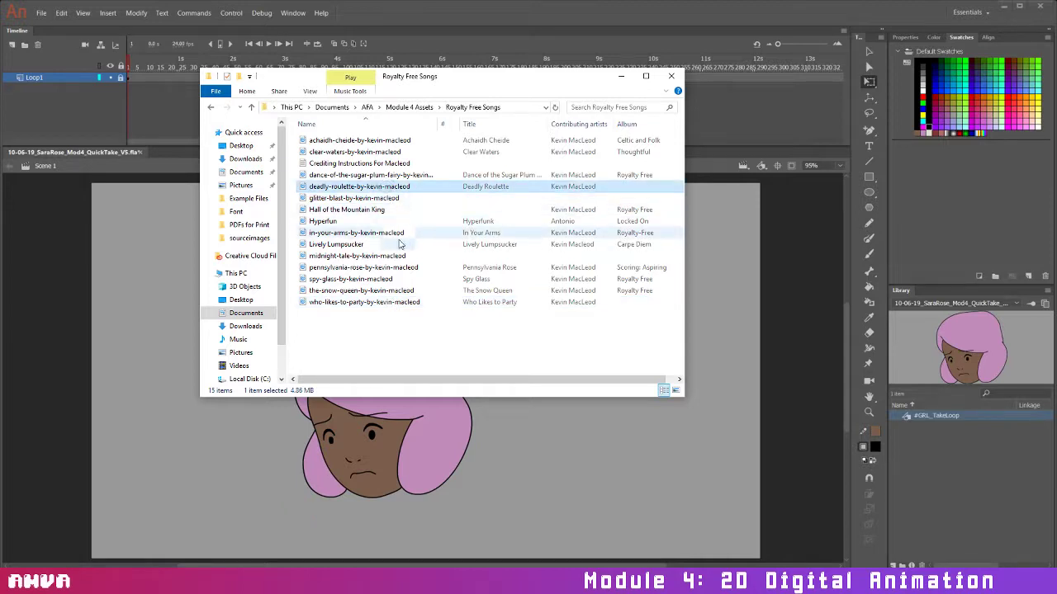
drag(403, 187, 958, 461)
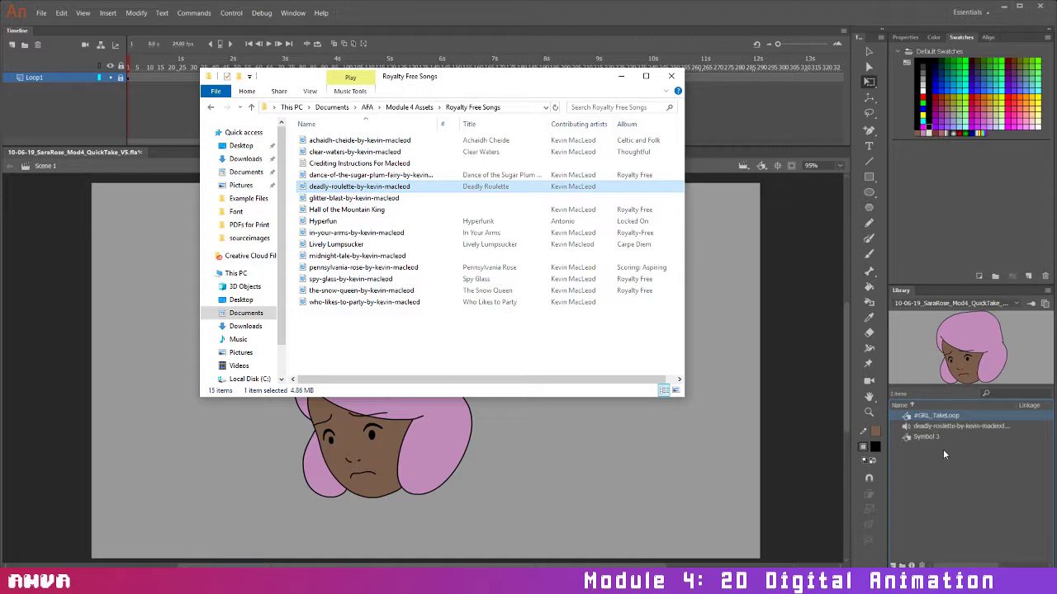
click(933, 423)
click(942, 425)
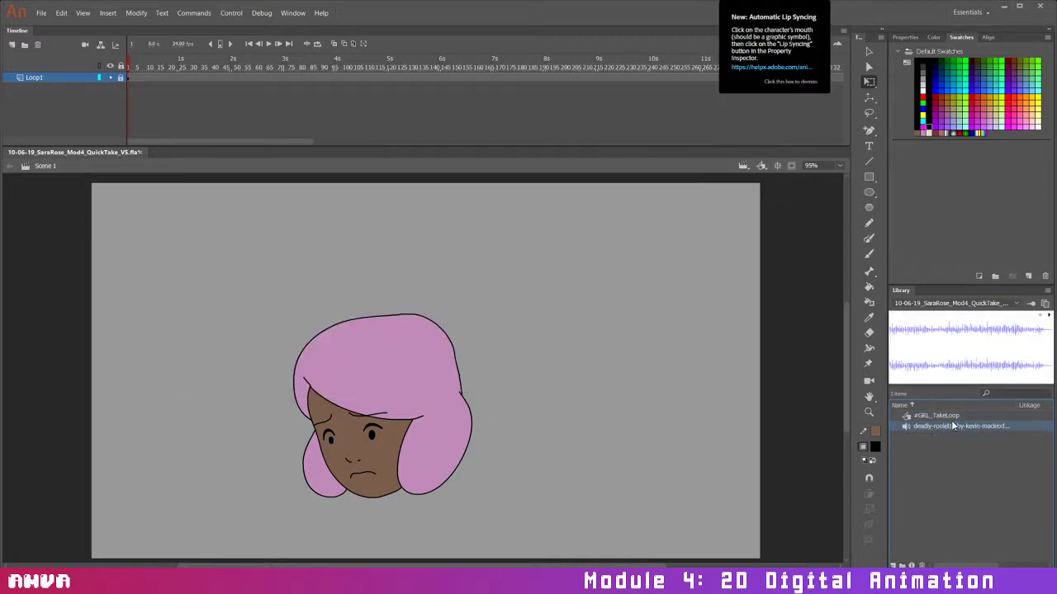
Add a new layer above Loop1 and name it BGM
click(12, 45)
click(797, 83)
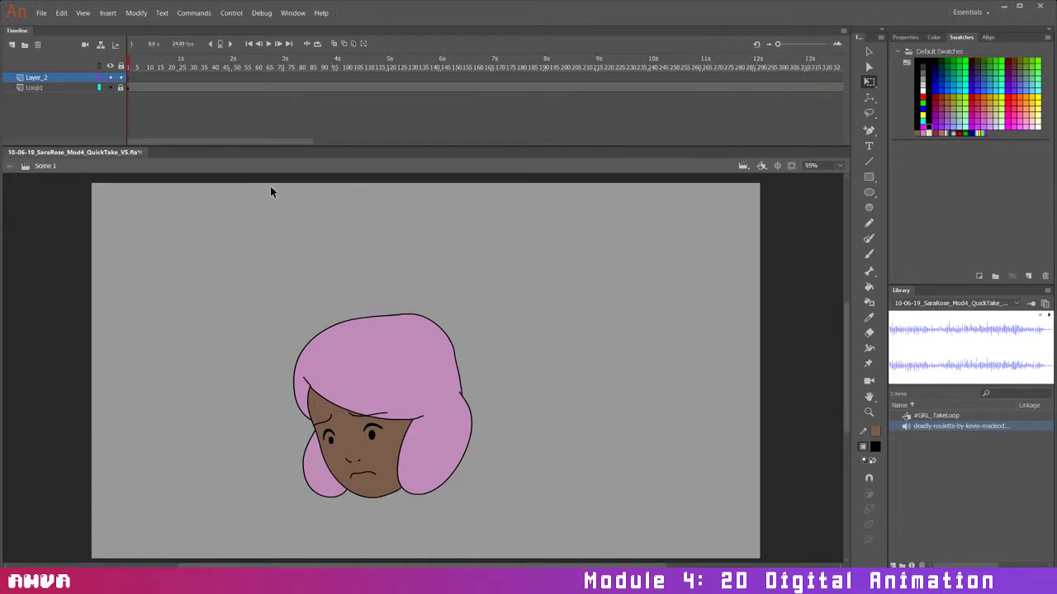
double_click(43, 77)
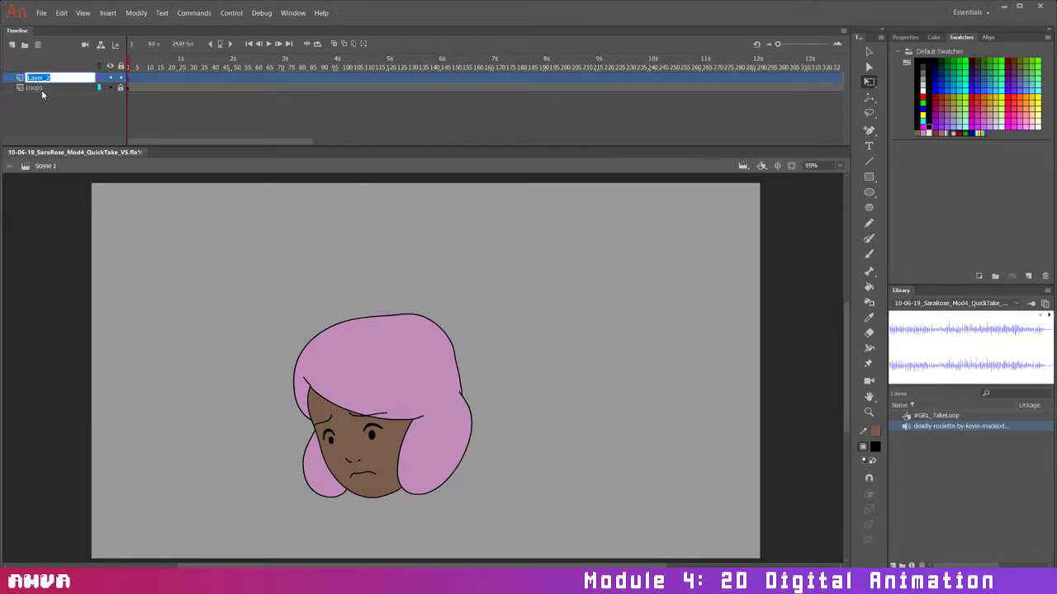
text(BGM)
key(Return)
Place the deadly-roulette song on the BGM layer and play the animation to hear how it fits
drag(938, 426, 748, 368)
drag(402, 352, 404, 364)
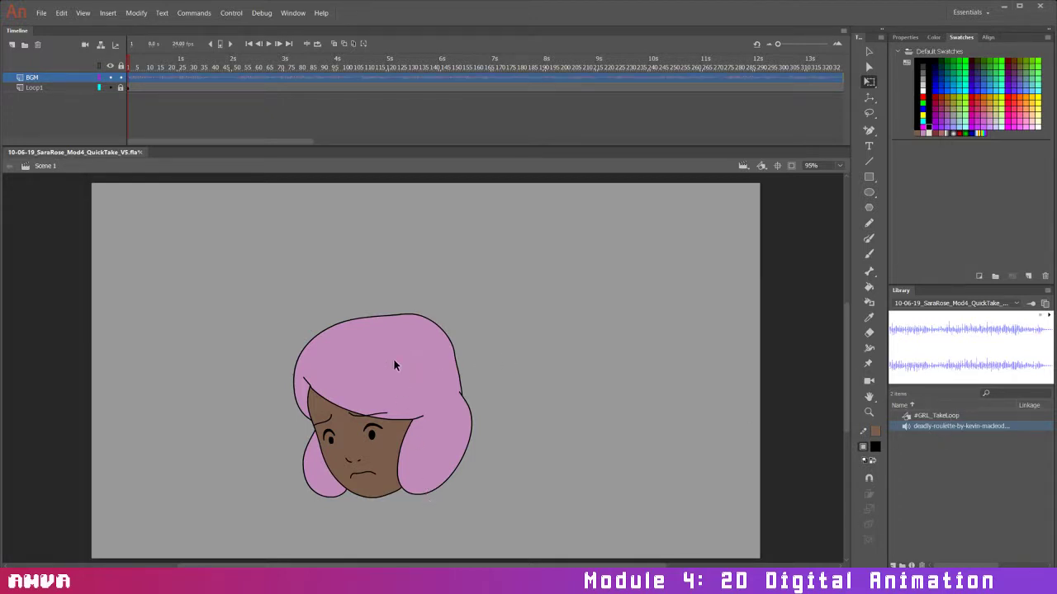
click(268, 43)
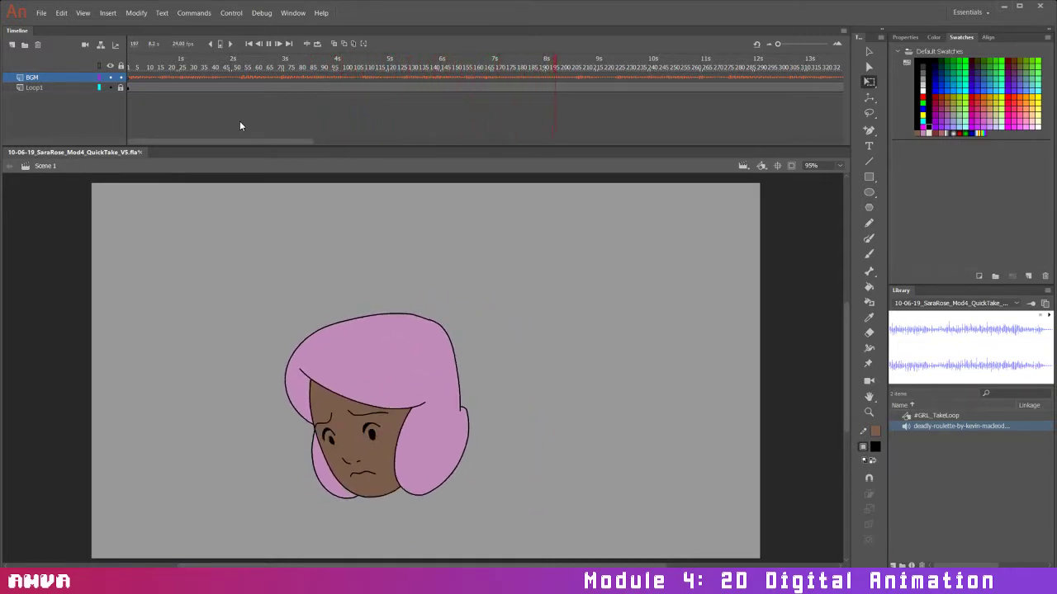
key(Return)
Delete the deadly-roulette song from the library and import the in-your-arms song from the Royalty Free Songs folder
click(949, 426)
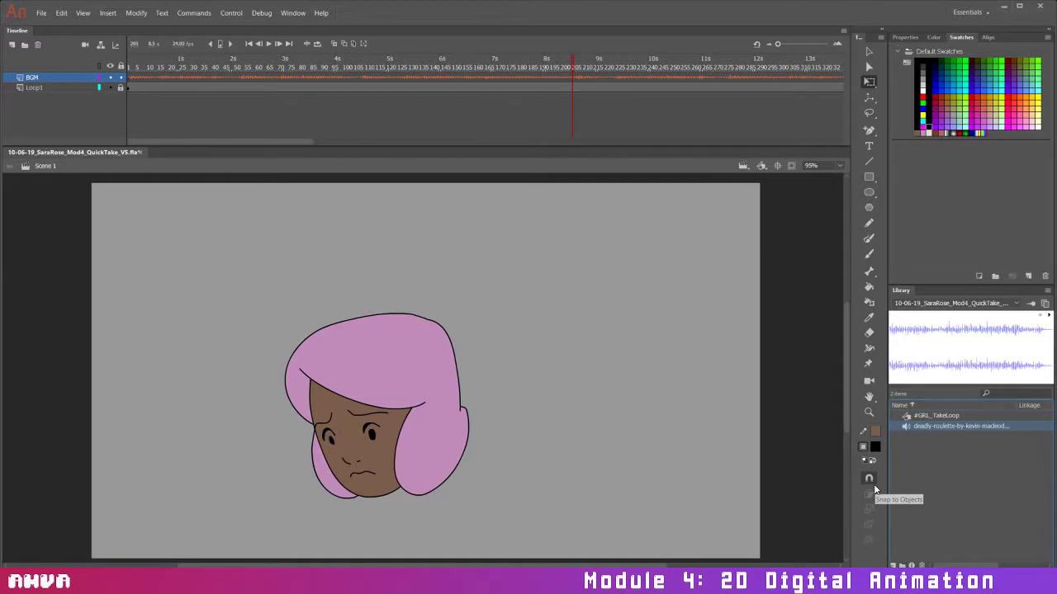
key(Delete)
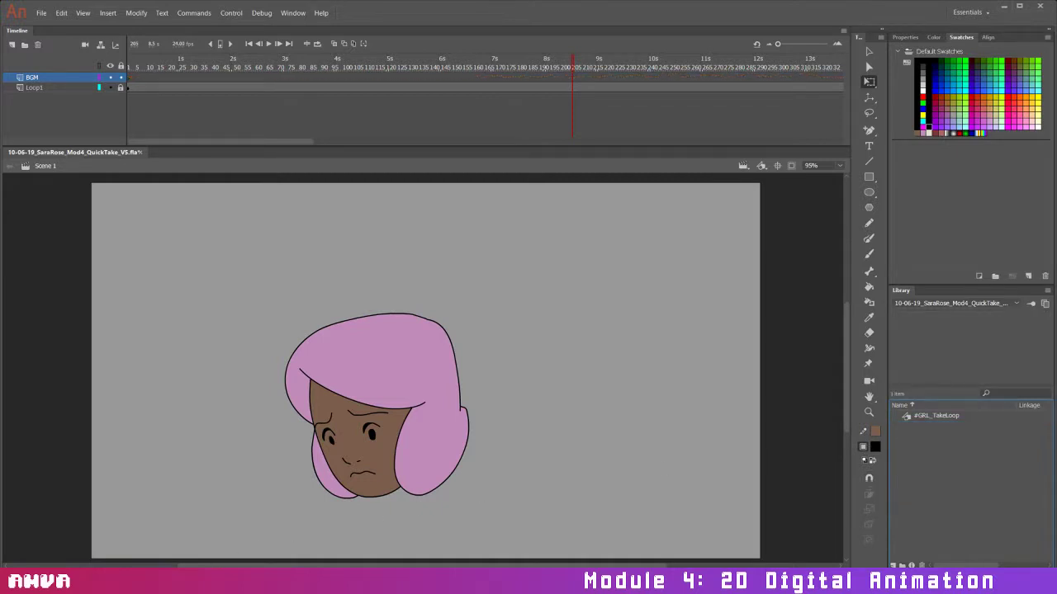
click(95, 582)
right_click(95, 582)
click(483, 332)
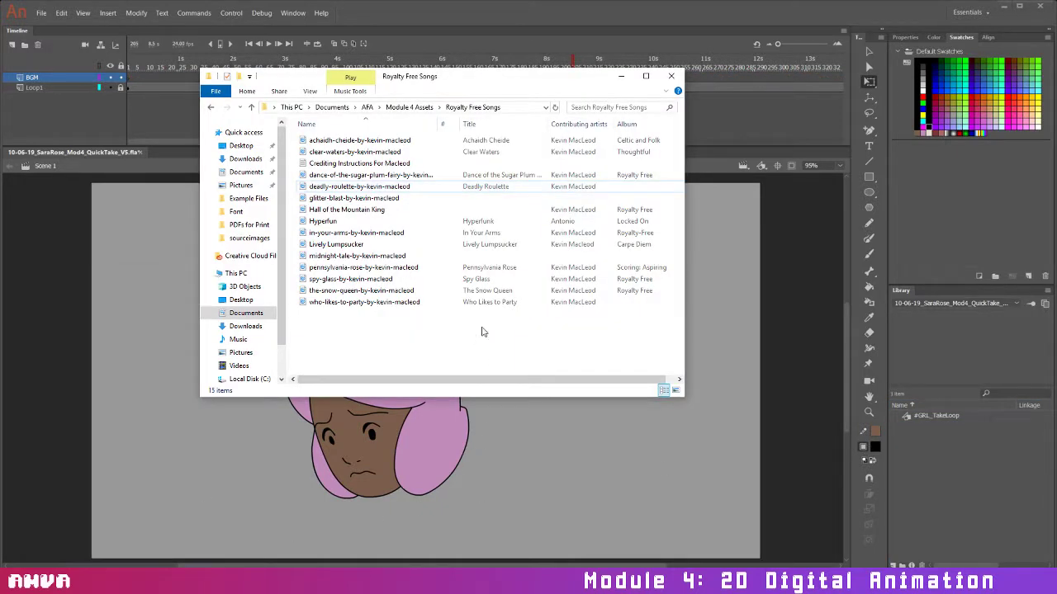
click(395, 198)
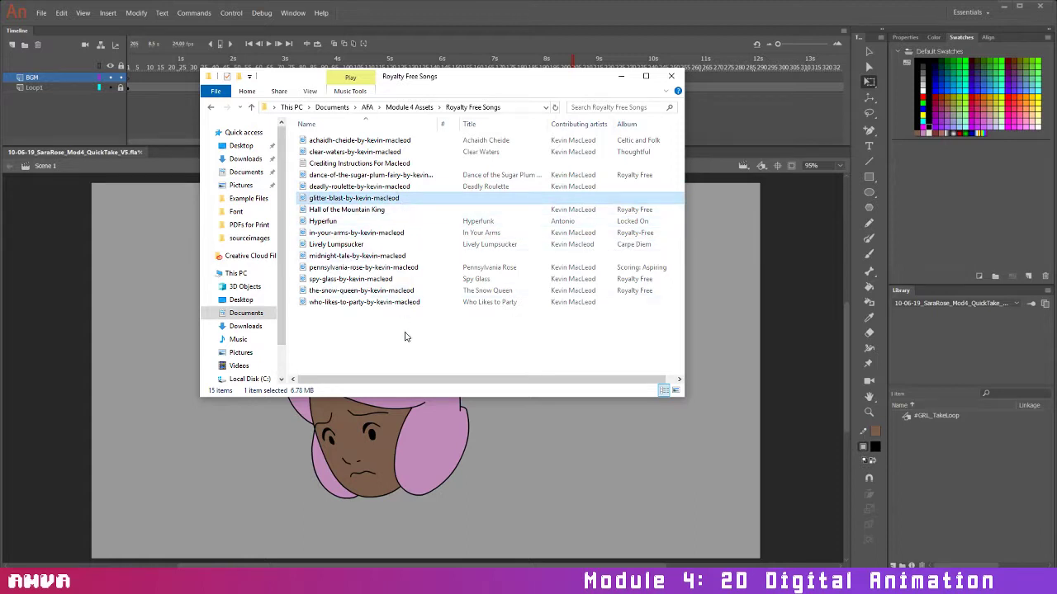
click(404, 233)
drag(417, 237, 963, 441)
click(620, 76)
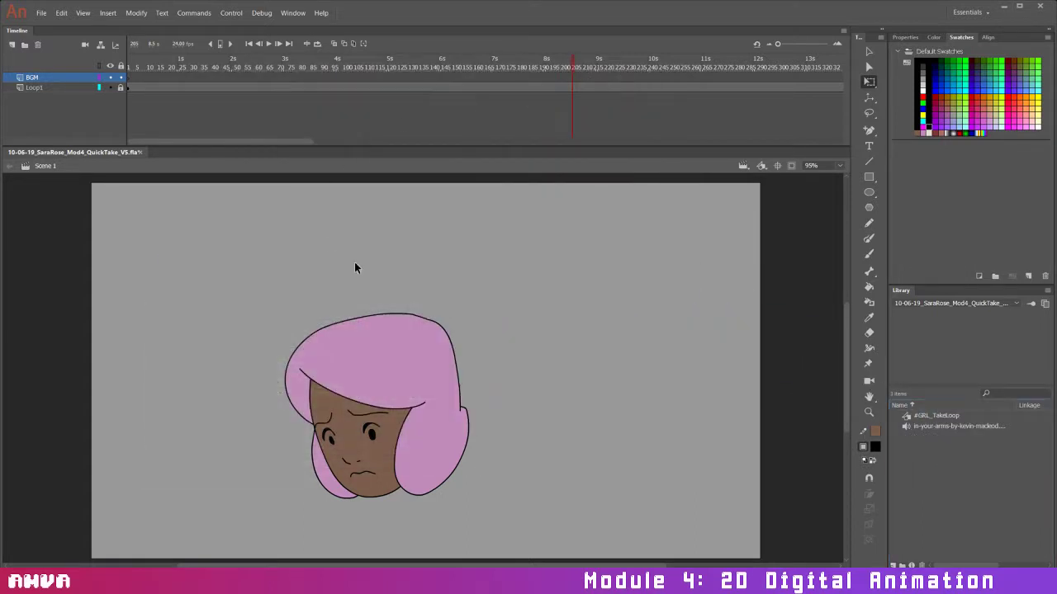
Place the in-your-arms song on the BGM layer and play the animation from frame 1 to try it out
click(938, 417)
click(942, 426)
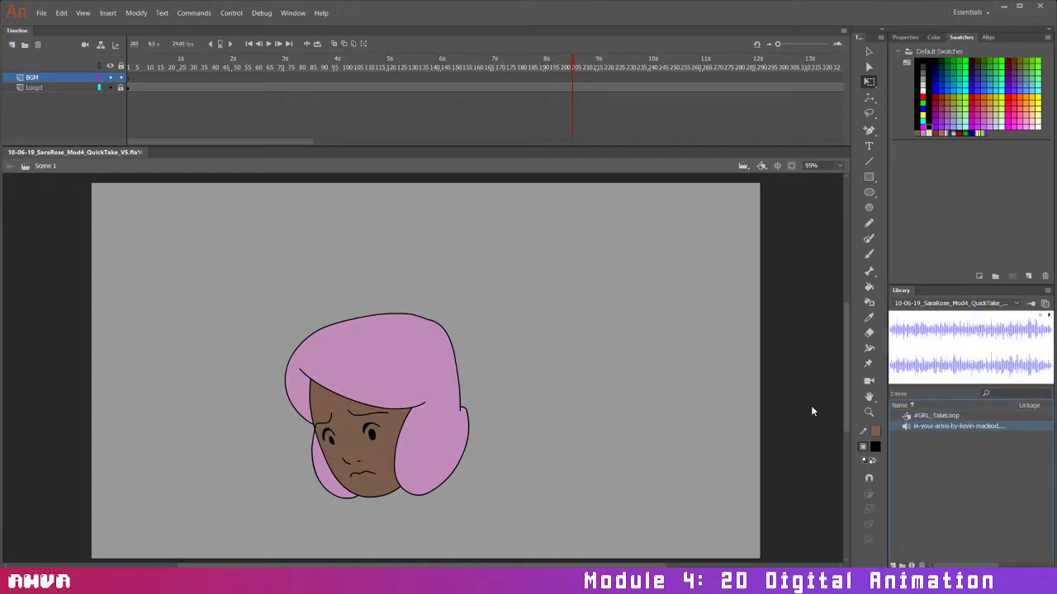
click(269, 45)
drag(935, 429, 398, 368)
click(249, 44)
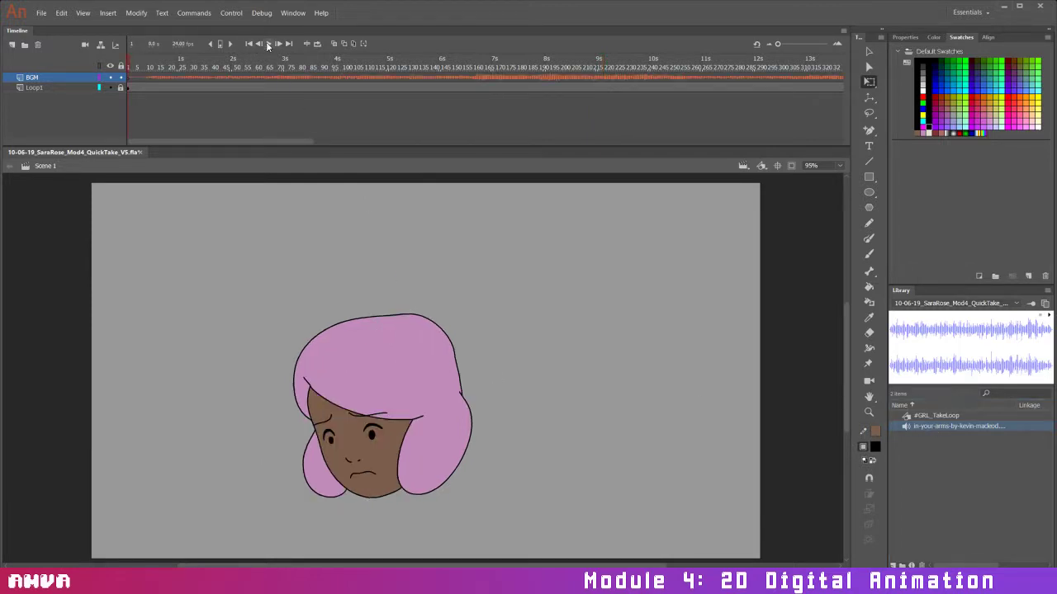
click(269, 44)
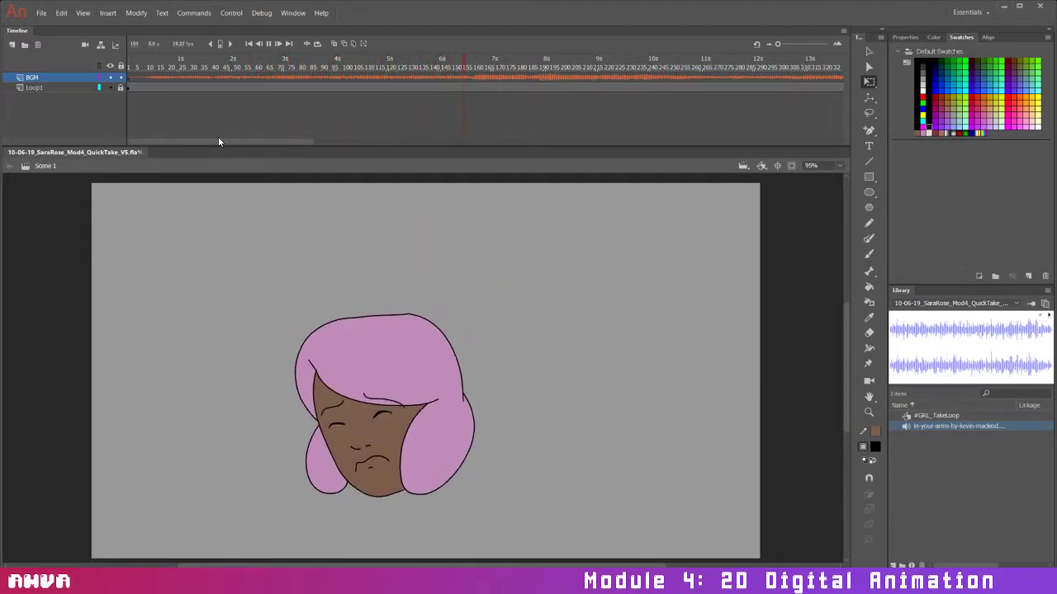
click(268, 44)
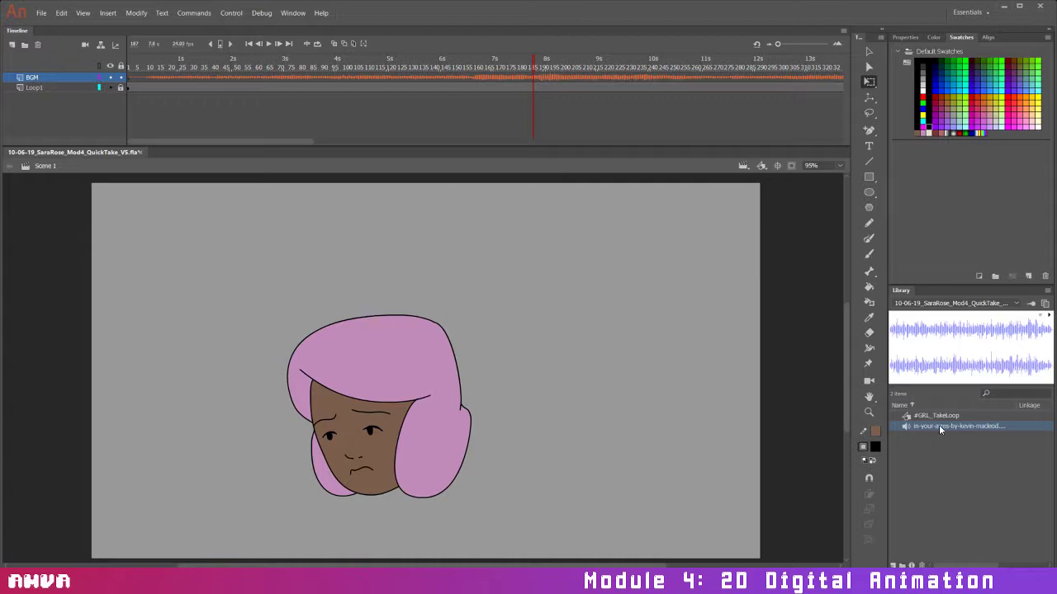
Delete the in-your-arms song from the library and import the midnight-tale song from the Royalty Free Songs folder
key(Delete)
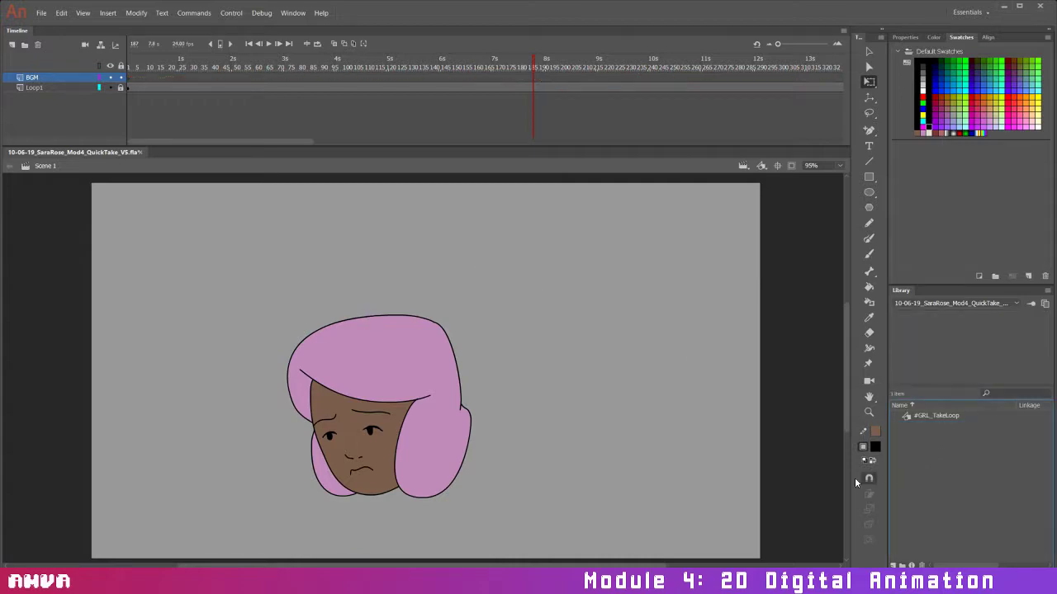
key(alt+Tab)
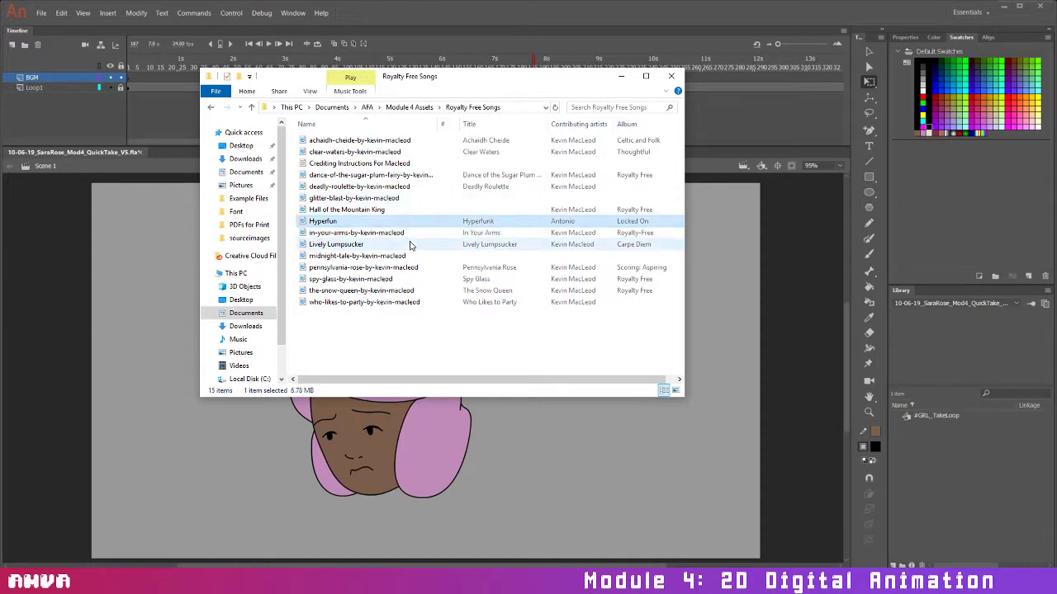
click(411, 244)
click(429, 256)
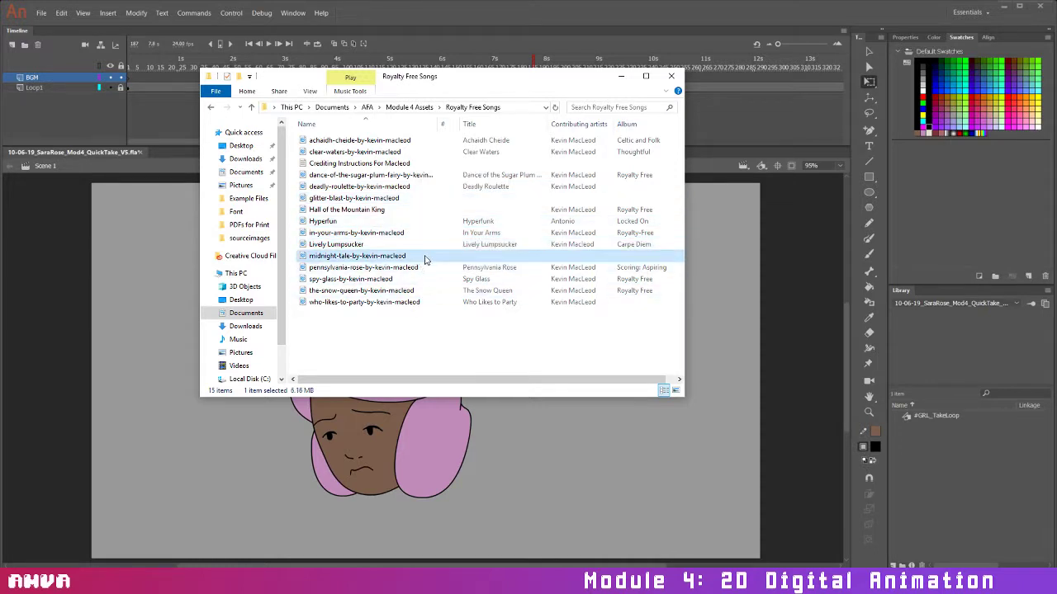
drag(946, 482, 946, 482)
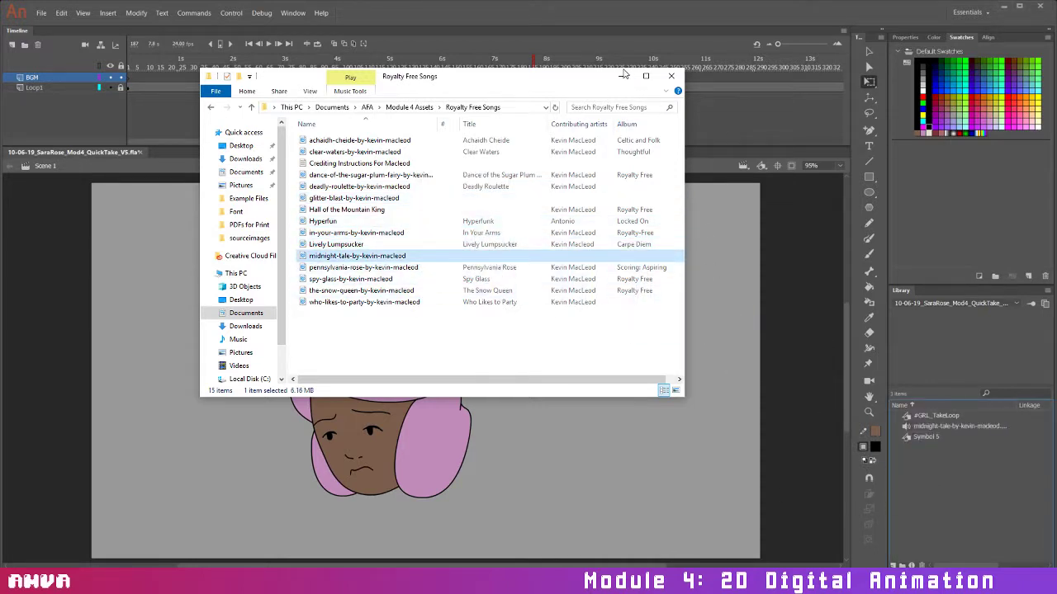
click(621, 76)
Place the midnight-tale song on the BGM layer and play the animation from frame 1 to audition it
drag(934, 424, 517, 403)
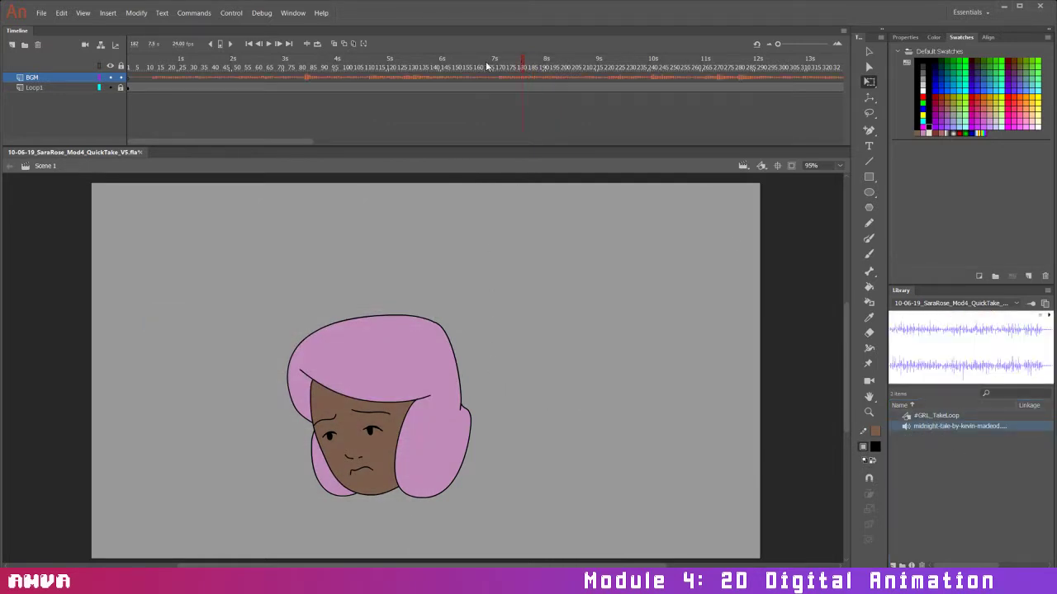
key(shift+comma)
key(Return)
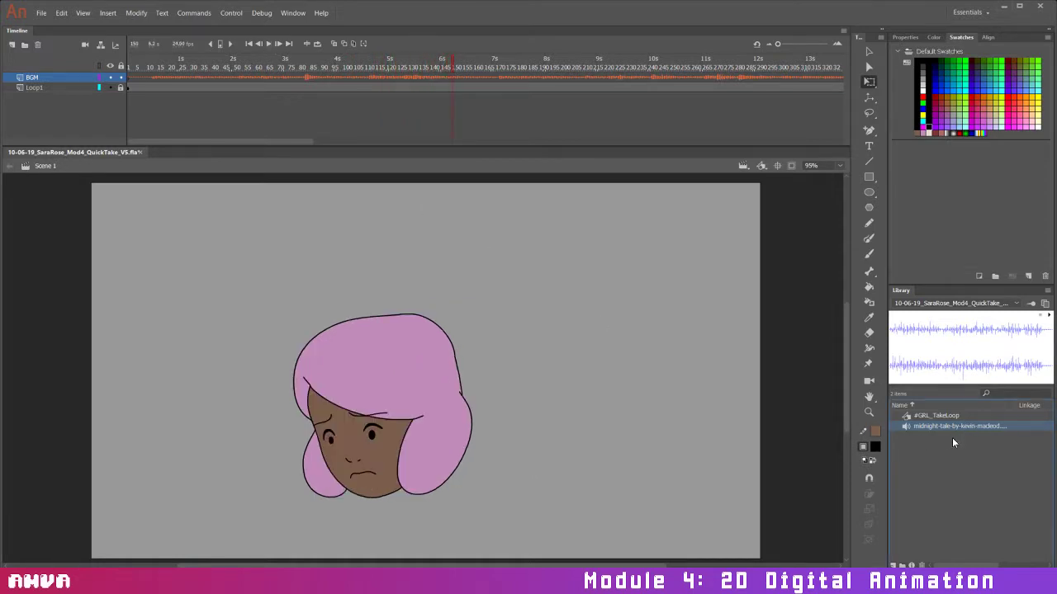
Replace the midnight-tale song in the library with the-snow-queen song from the Royalty Free Songs folder
key(Delete)
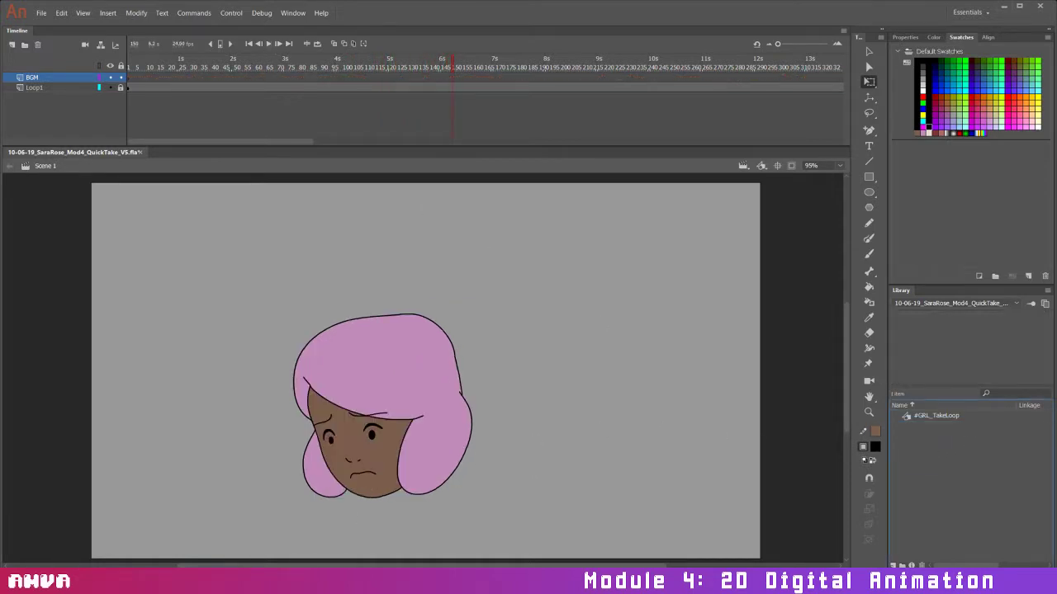
key(alt+Tab)
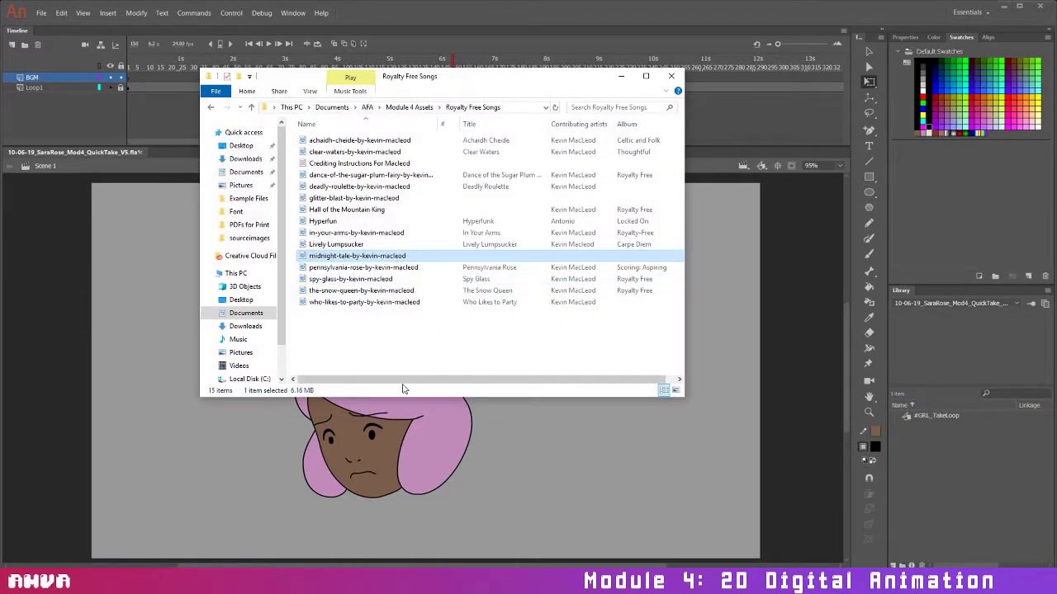
drag(417, 290, 950, 446)
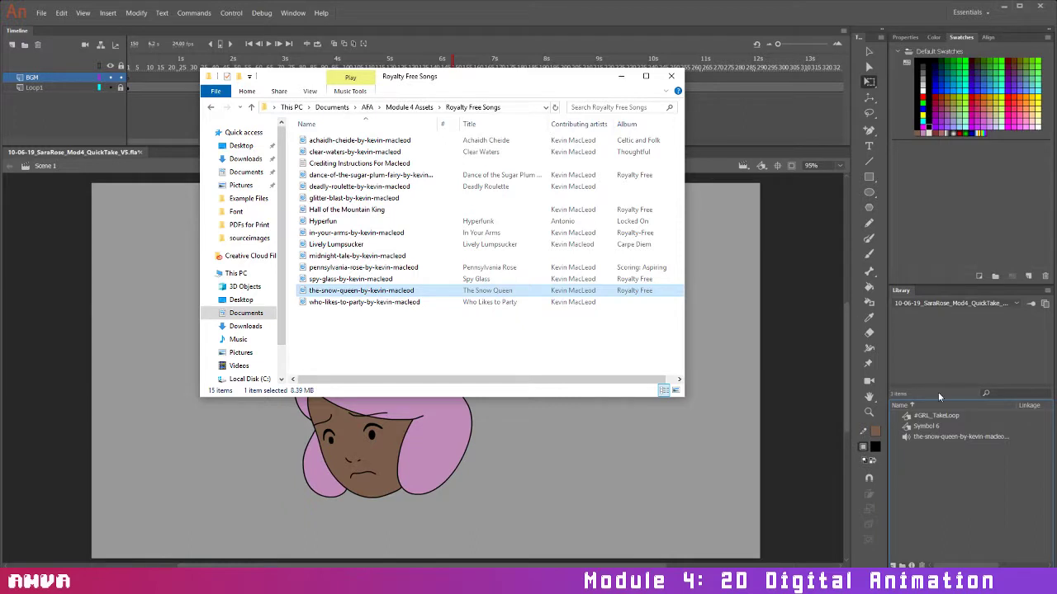
click(622, 77)
Place the-snow-queen song on the BGM layer and play the animation through to its last frame
click(953, 434)
drag(917, 426, 599, 392)
click(270, 45)
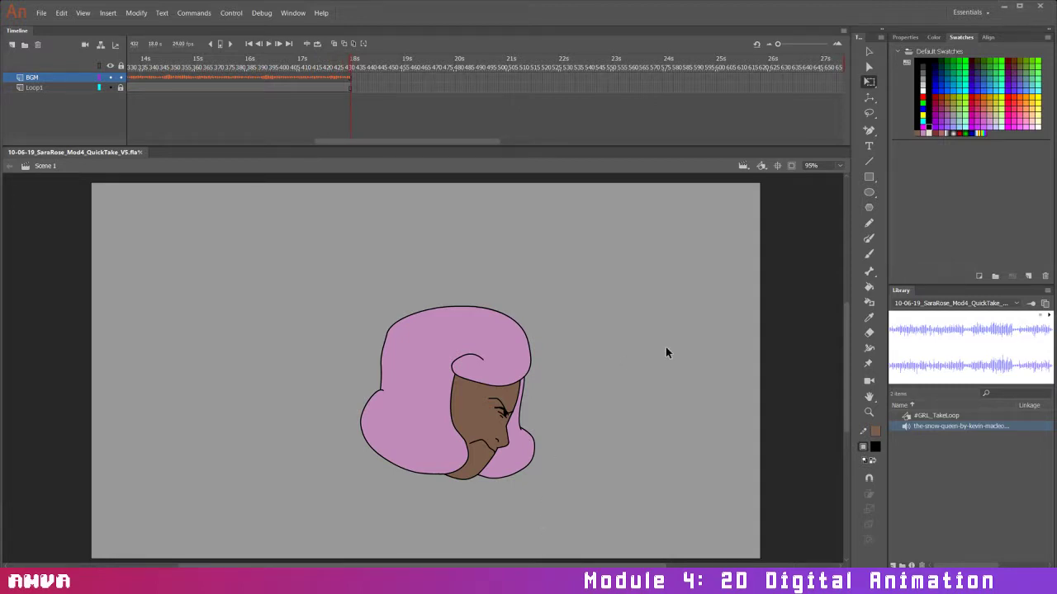
Save the file and set the JPEG quality to 100 in the Flash (.swf) publish settings
key(ctrl+s)
click(41, 13)
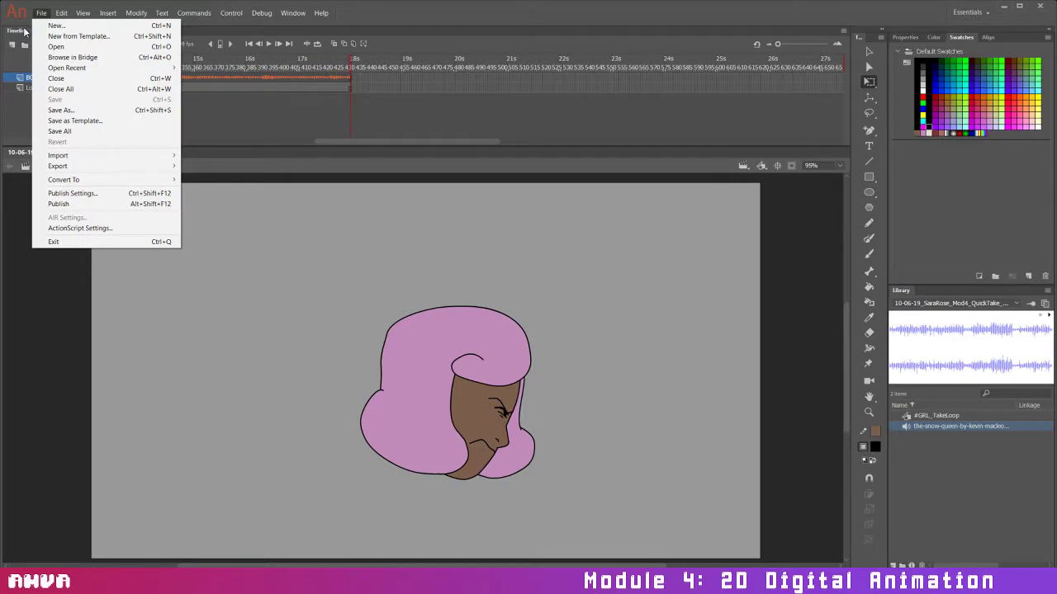
click(101, 194)
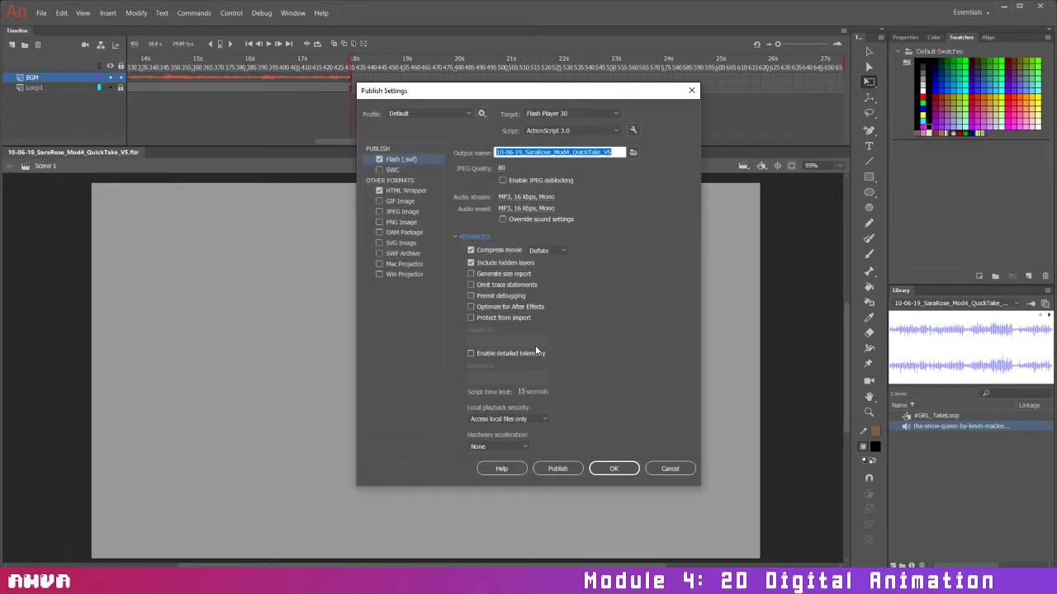
drag(501, 169, 621, 172)
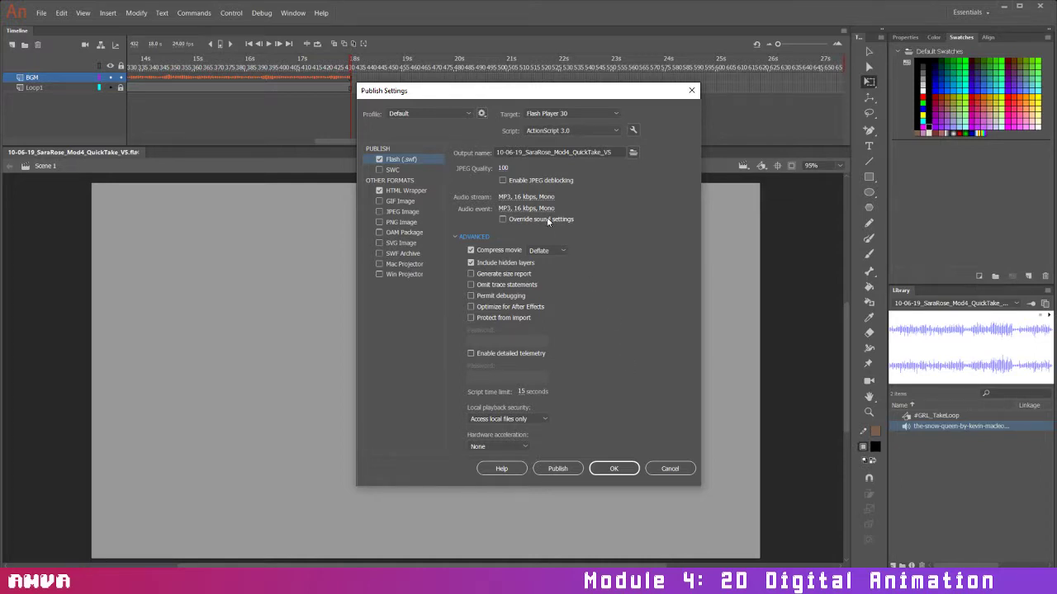
Set the audio stream's MP3 bit rate to 56 kbps in the publish settings and accept them
click(528, 197)
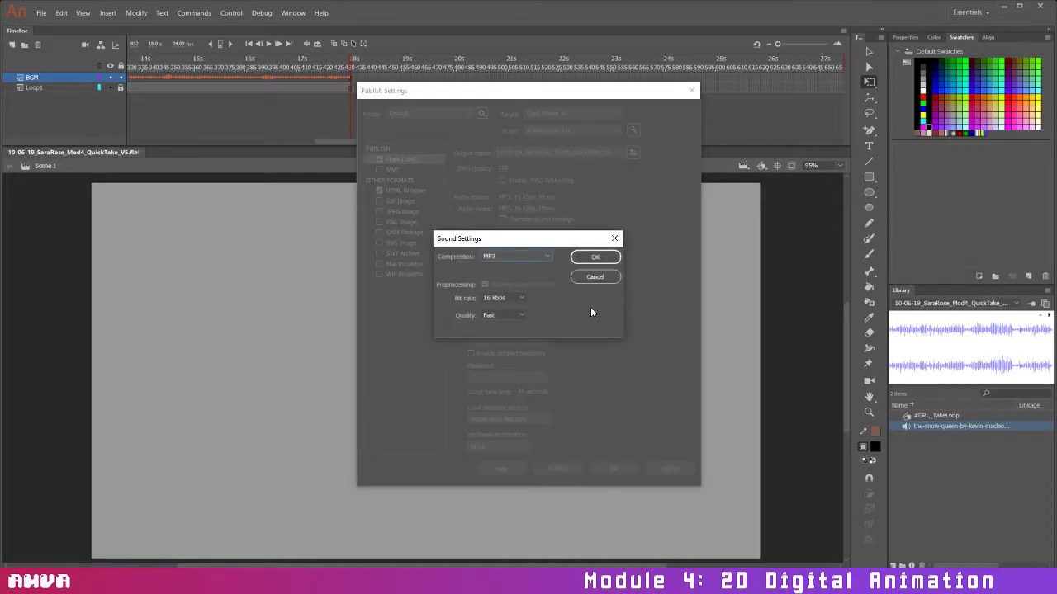
click(522, 298)
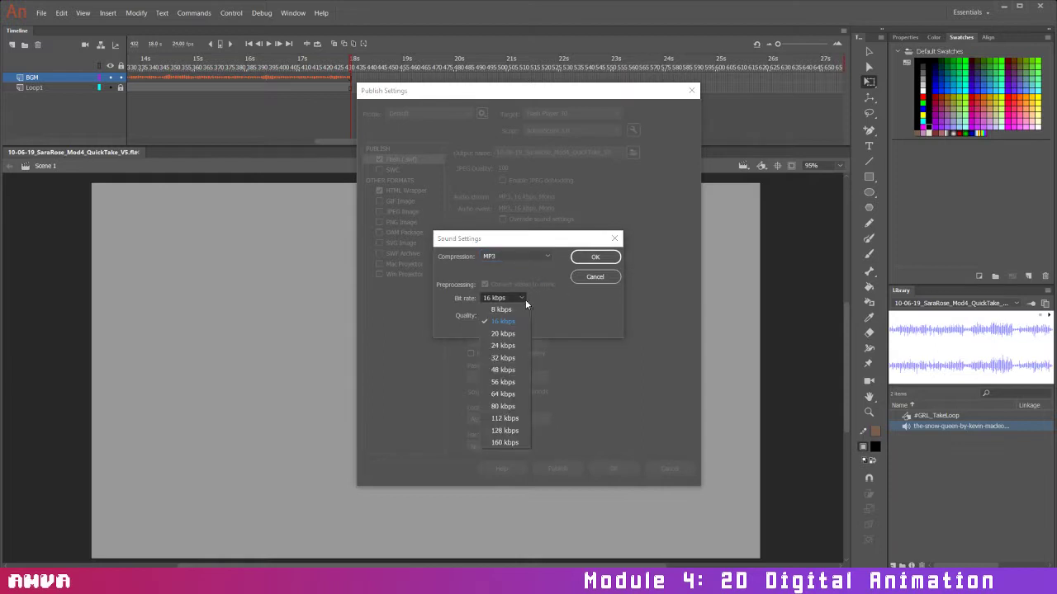
click(519, 381)
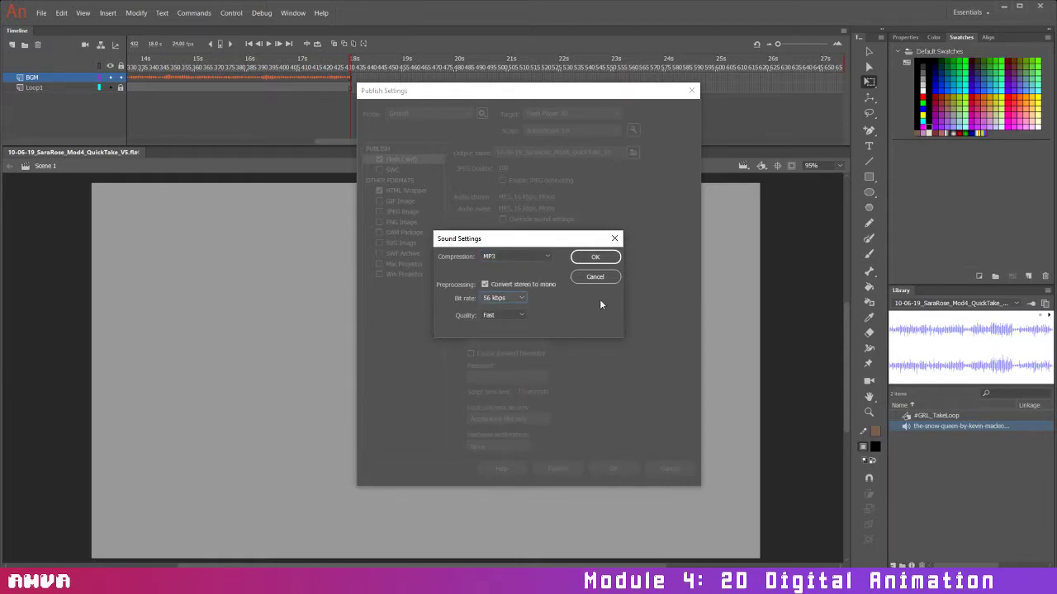
click(605, 258)
click(615, 468)
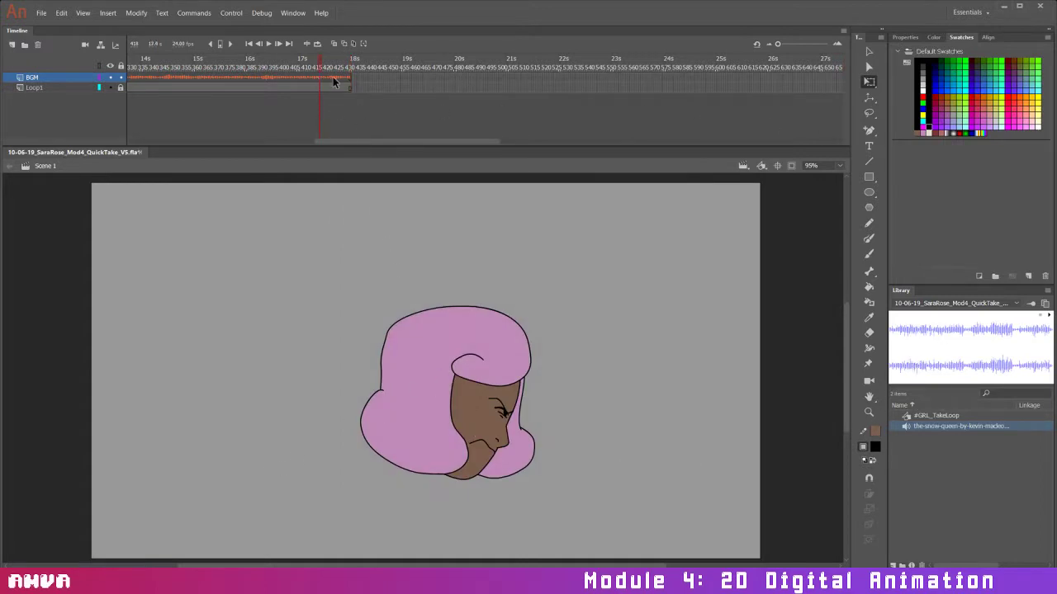
Set the sync of the BGM layer's the-snow-queen sound to Stream
click(915, 37)
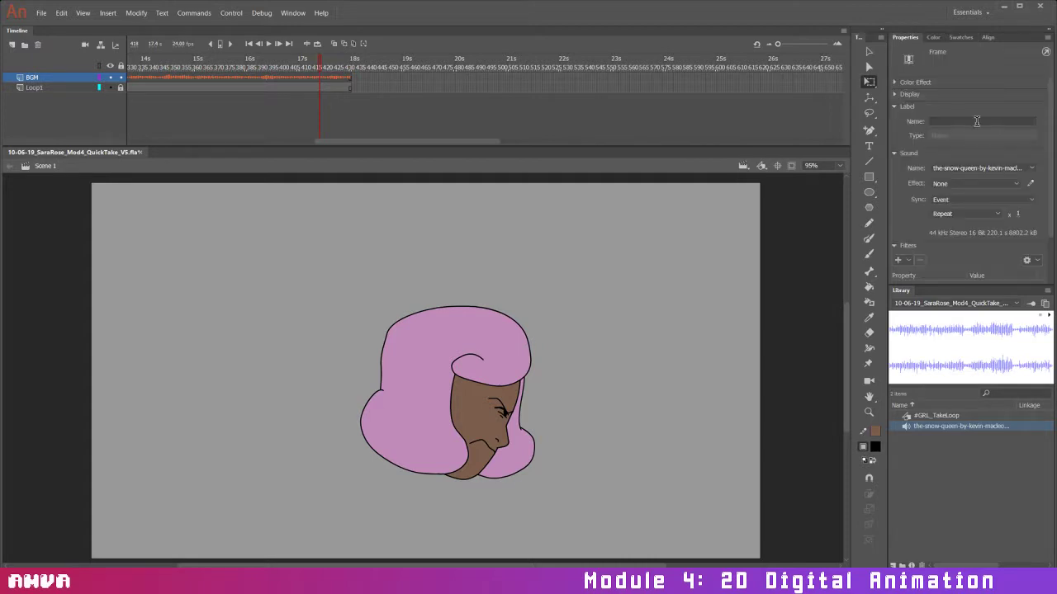
click(1013, 200)
click(990, 247)
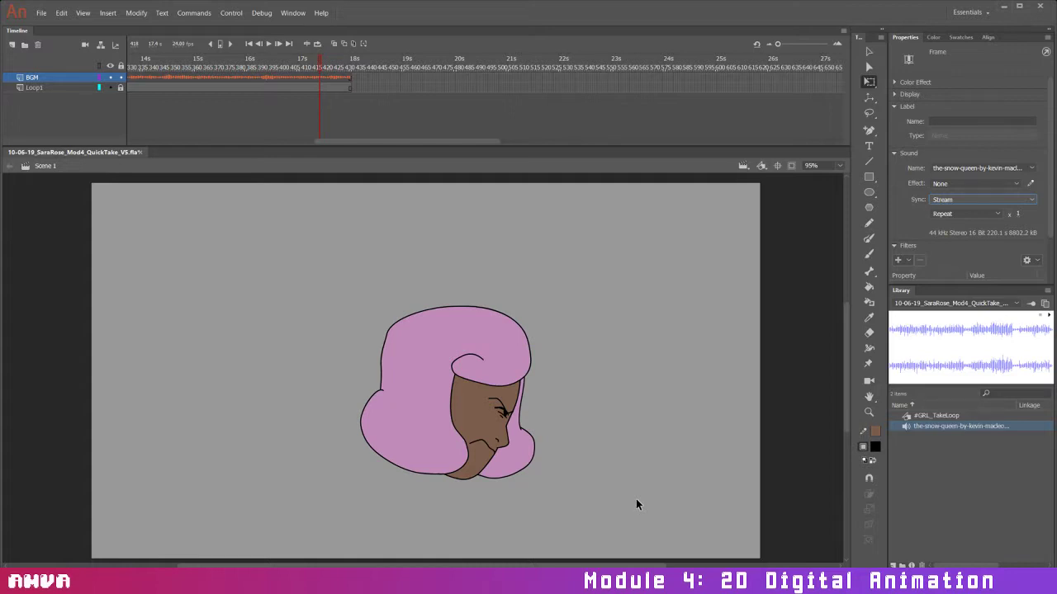
Save the document as a new Animate file in Example Files, replacing the V5 ending of its name with FINAL
click(41, 13)
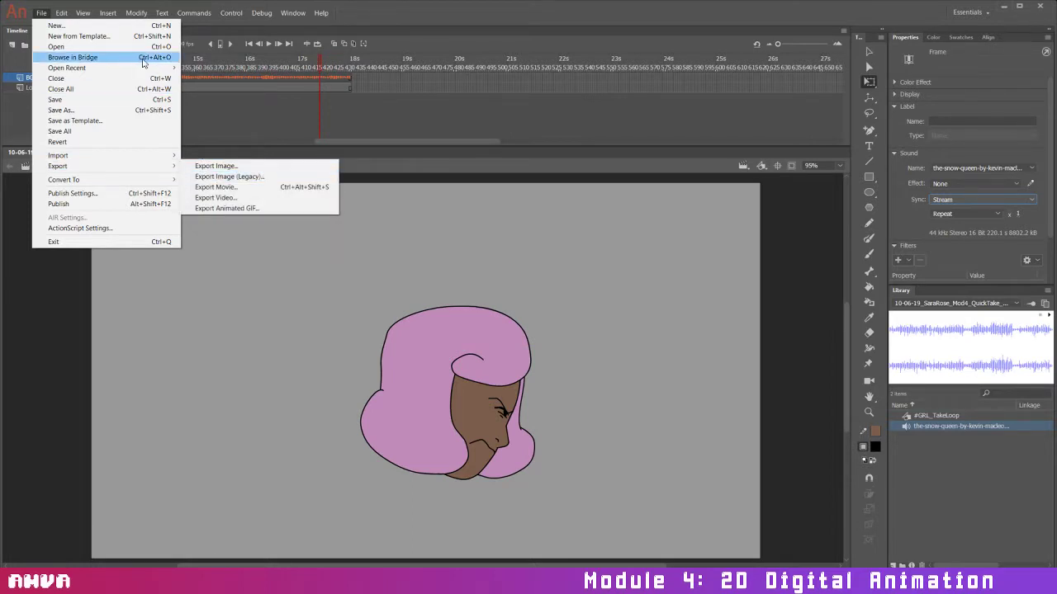
click(61, 110)
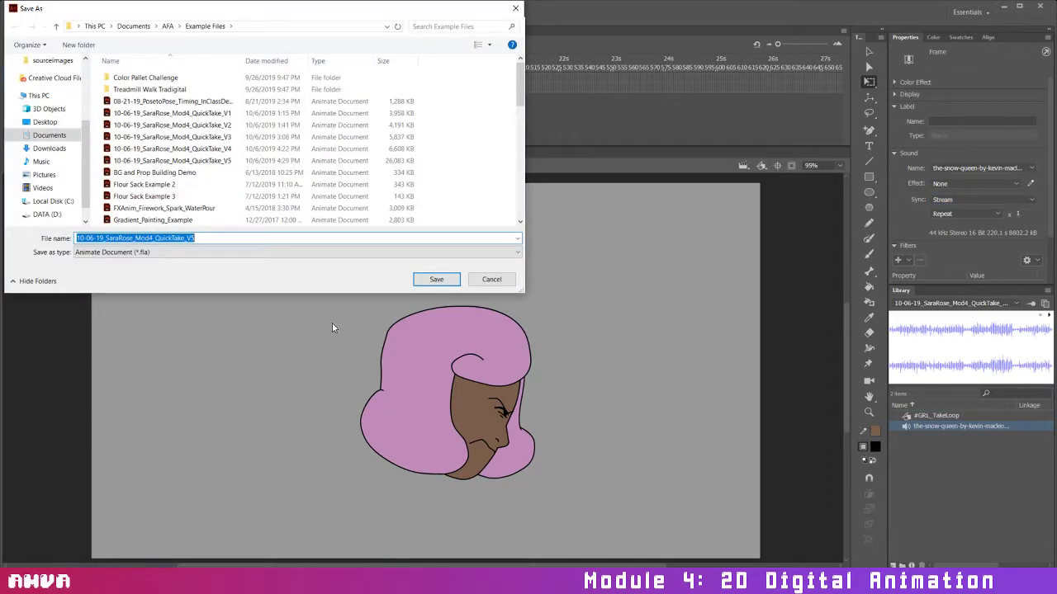
click(242, 238)
key(BackSpace)
key(BackSpace)
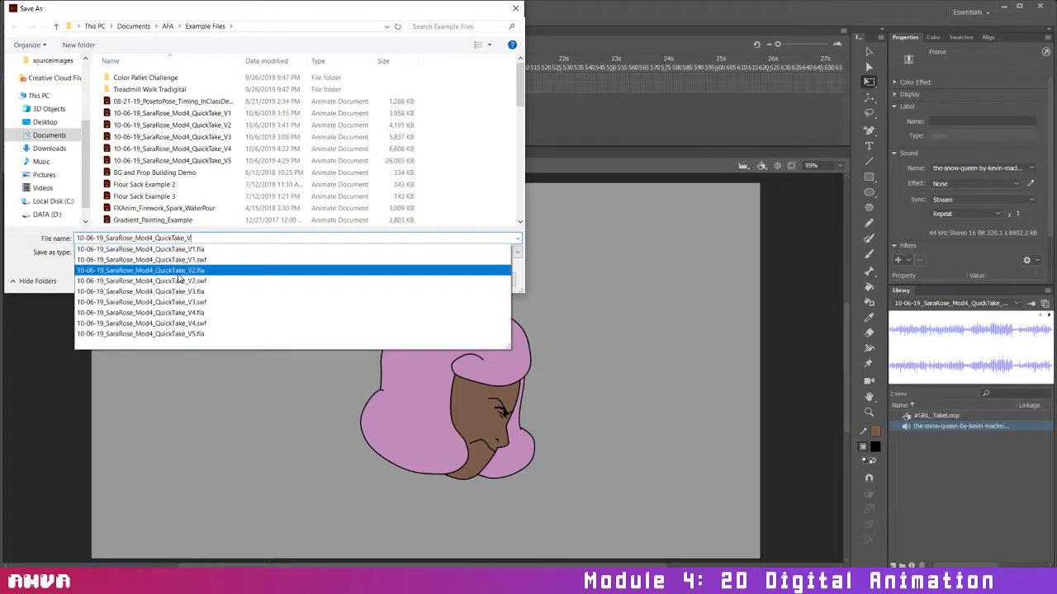
text(FINAL)
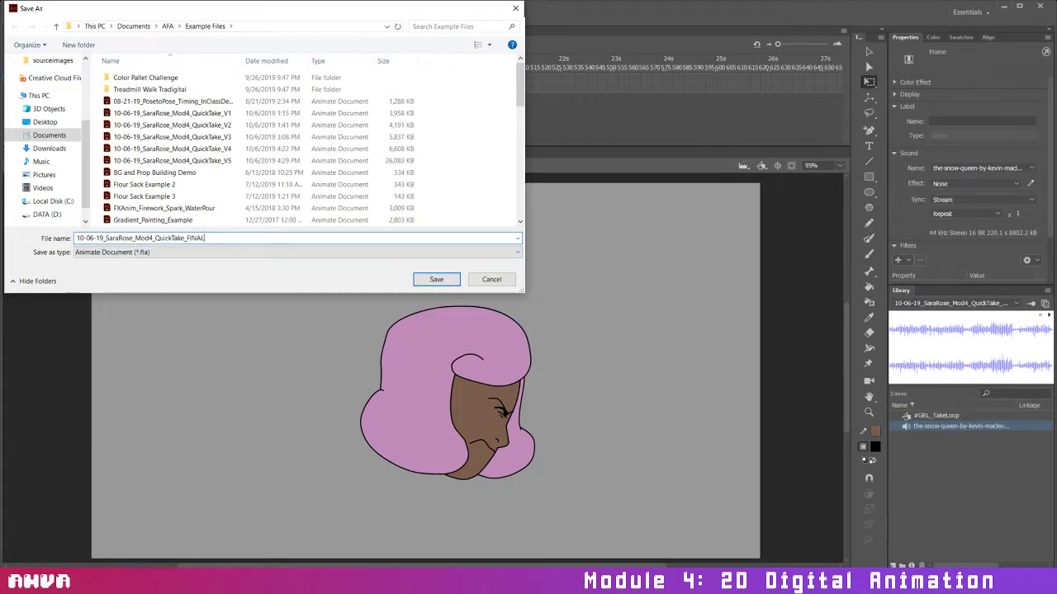
click(438, 281)
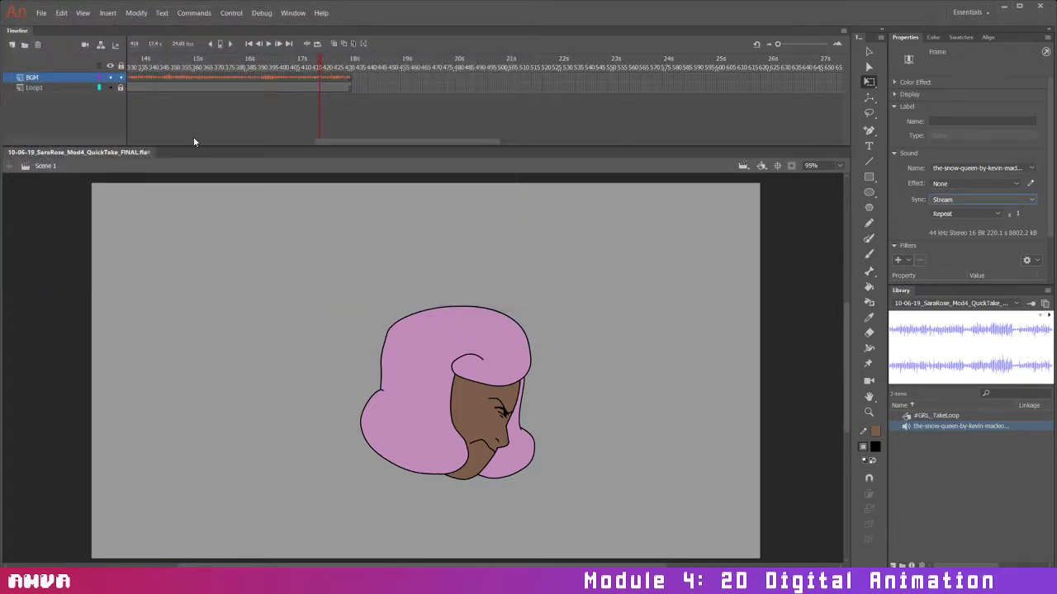
Start a video export of the animation and browse its destination to the AFA folder in Documents
click(41, 13)
mouse_move(161, 168)
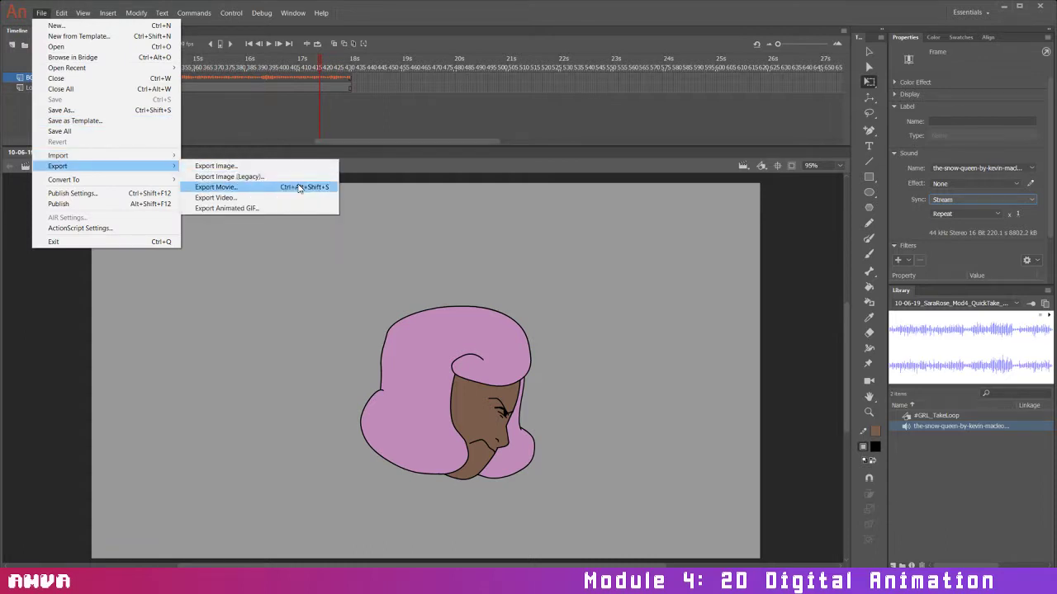
click(304, 198)
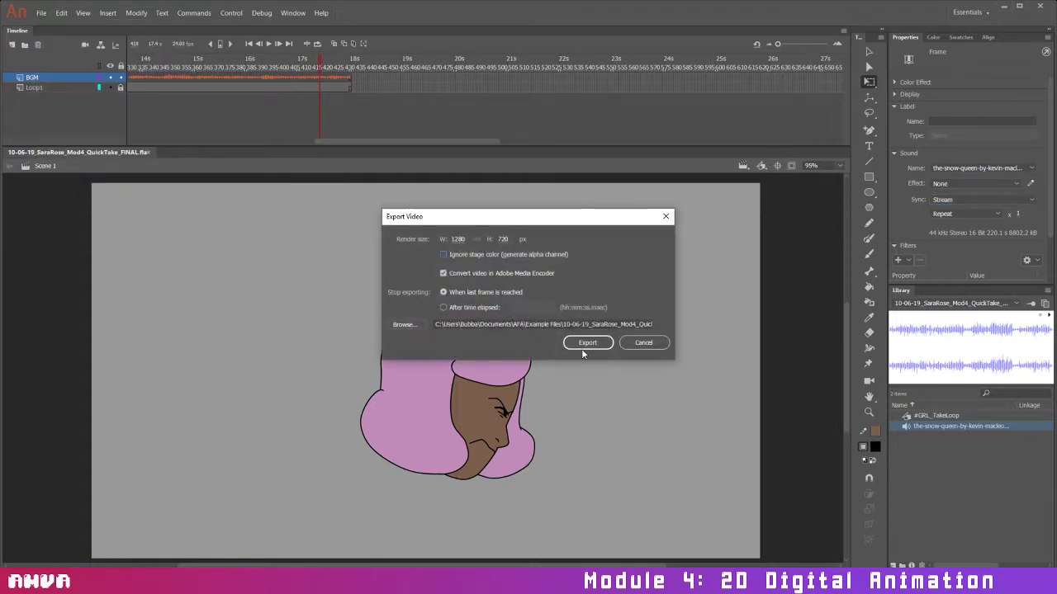
click(405, 324)
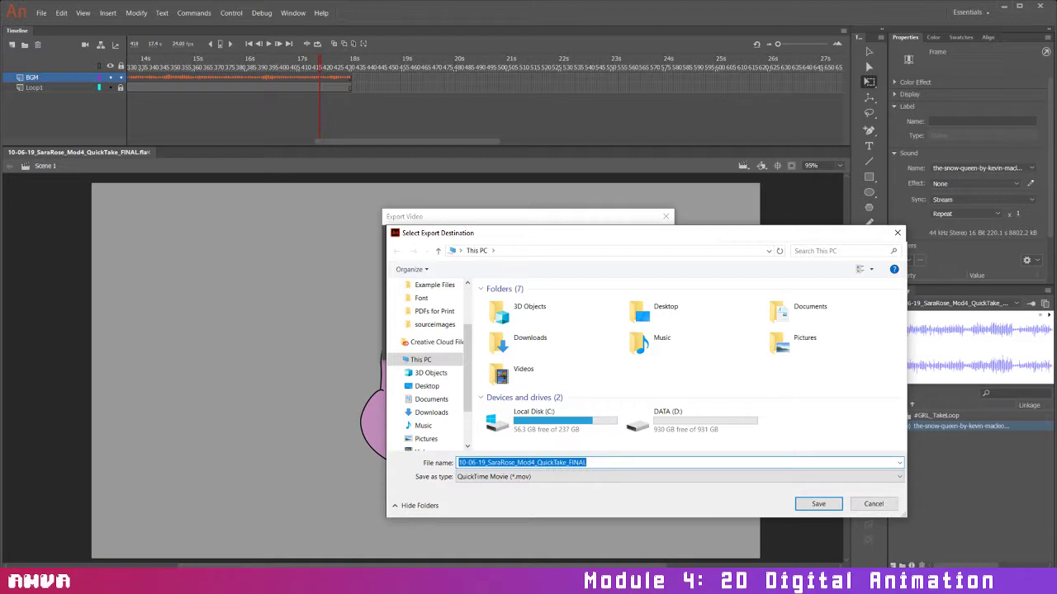
scroll(469, 399, down, 2)
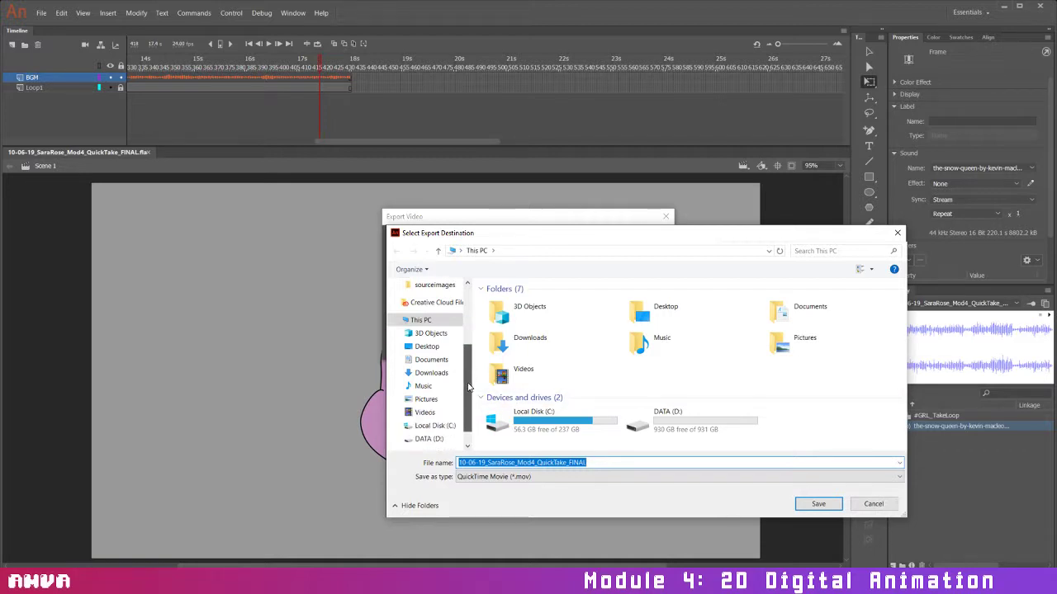
scroll(469, 396, up, 2)
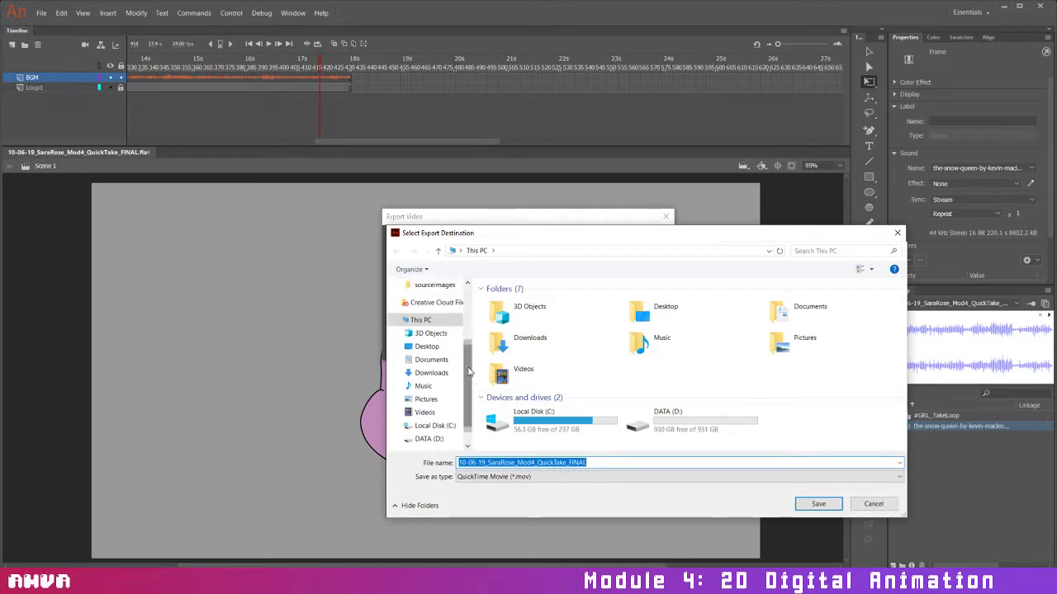
click(429, 346)
double_click(570, 326)
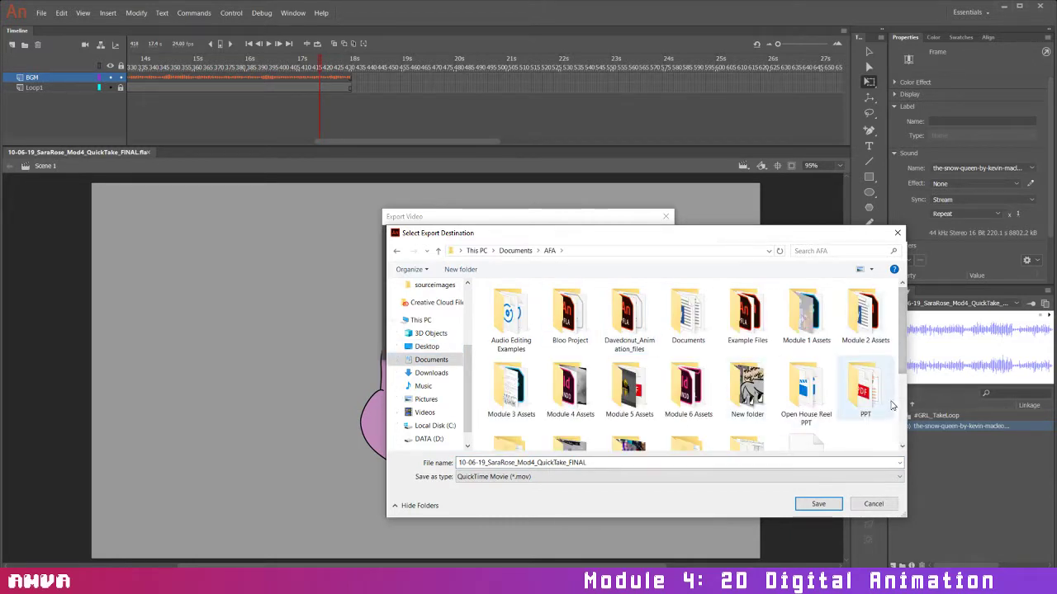
Choose the Example Files folder as the destination for the QuickTime movie and export the video
mouse_move(903, 365)
mouse_down()
mouse_move(907, 410)
mouse_move(906, 364)
mouse_up()
double_click(569, 378)
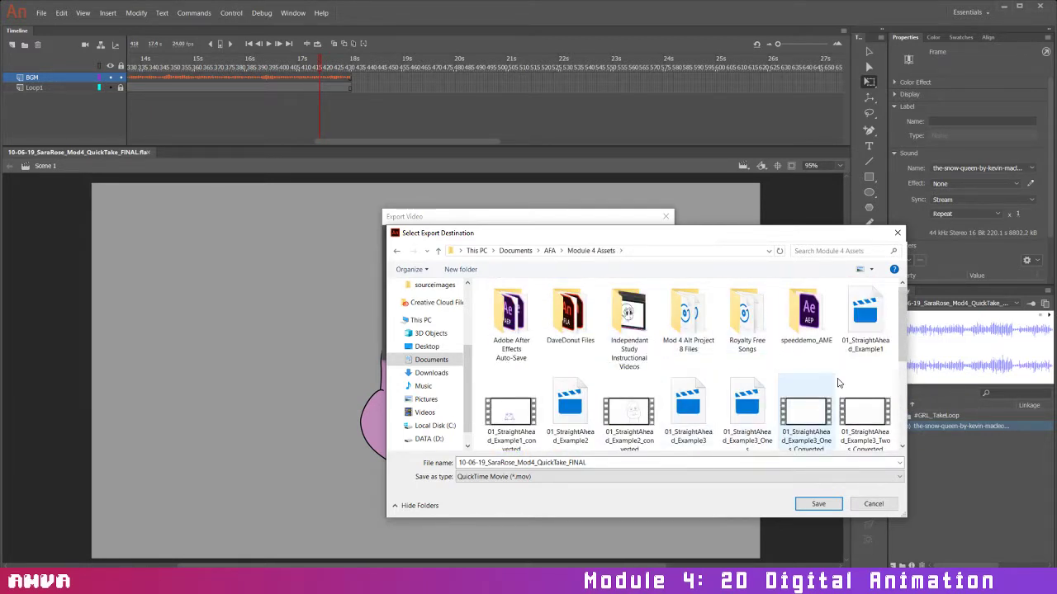
click(549, 250)
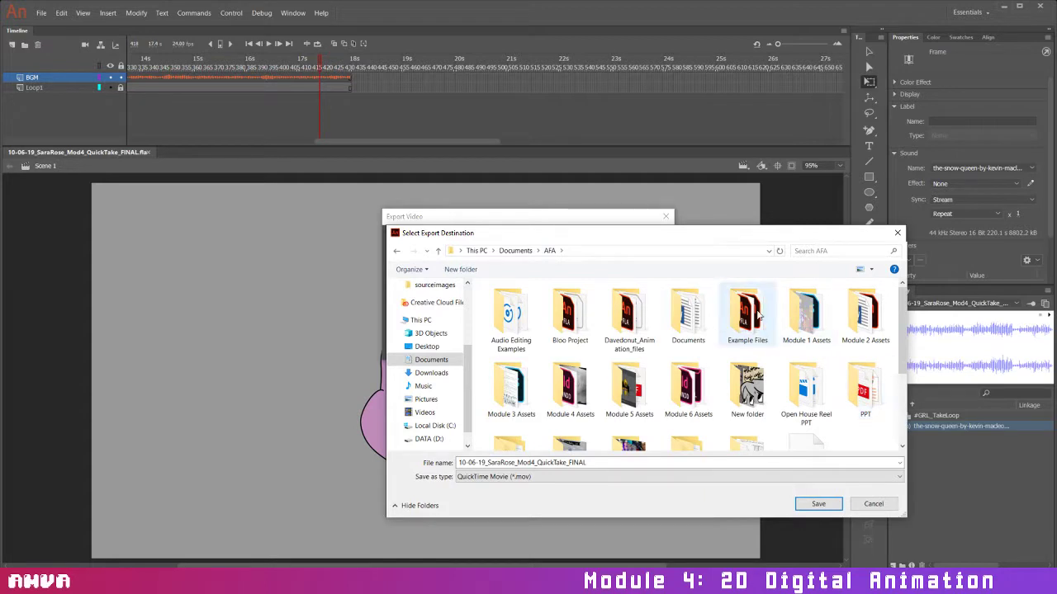
double_click(747, 313)
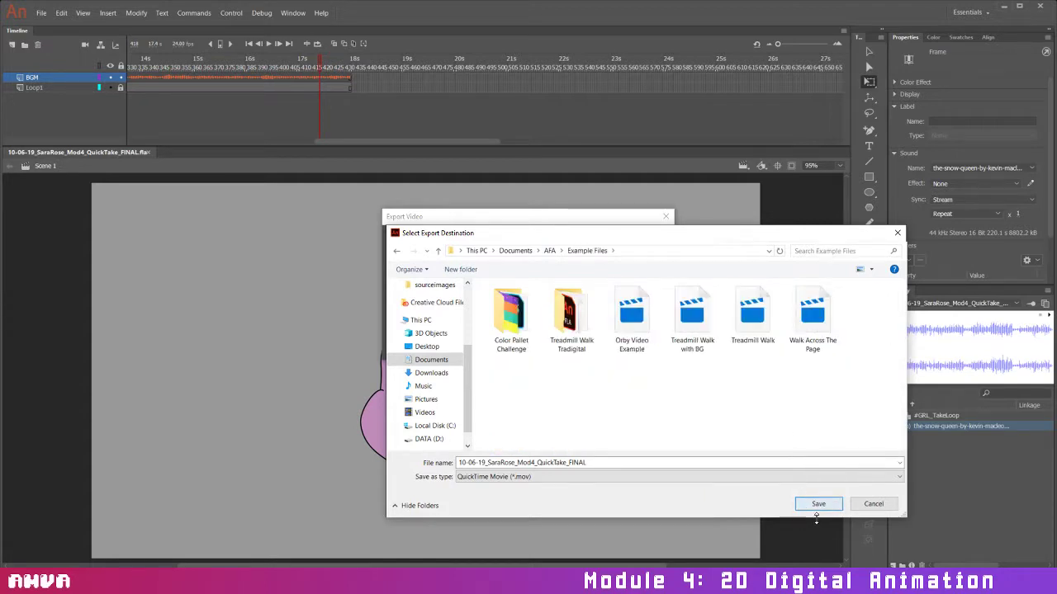
click(819, 505)
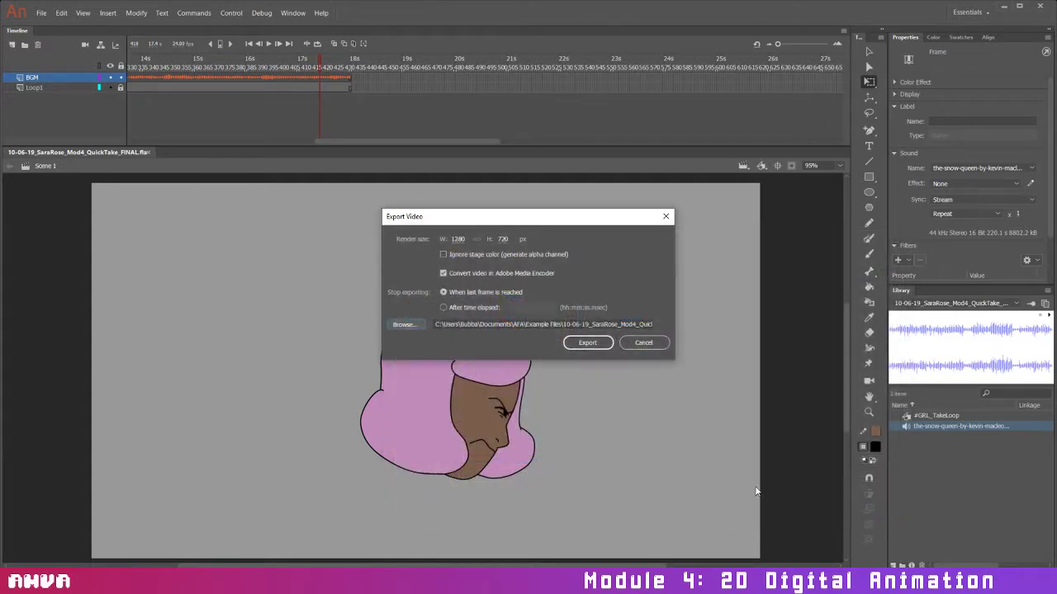
click(588, 342)
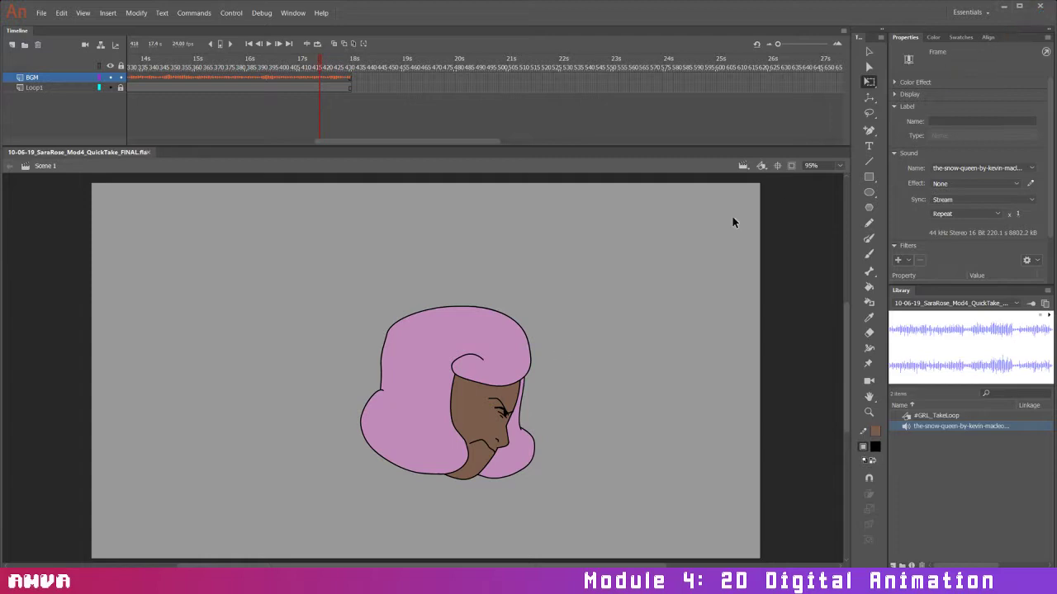
Switch to File Explorer and open the exported FINAL movie from AFA's Example Files folder with QuickTime Player
click(1041, 7)
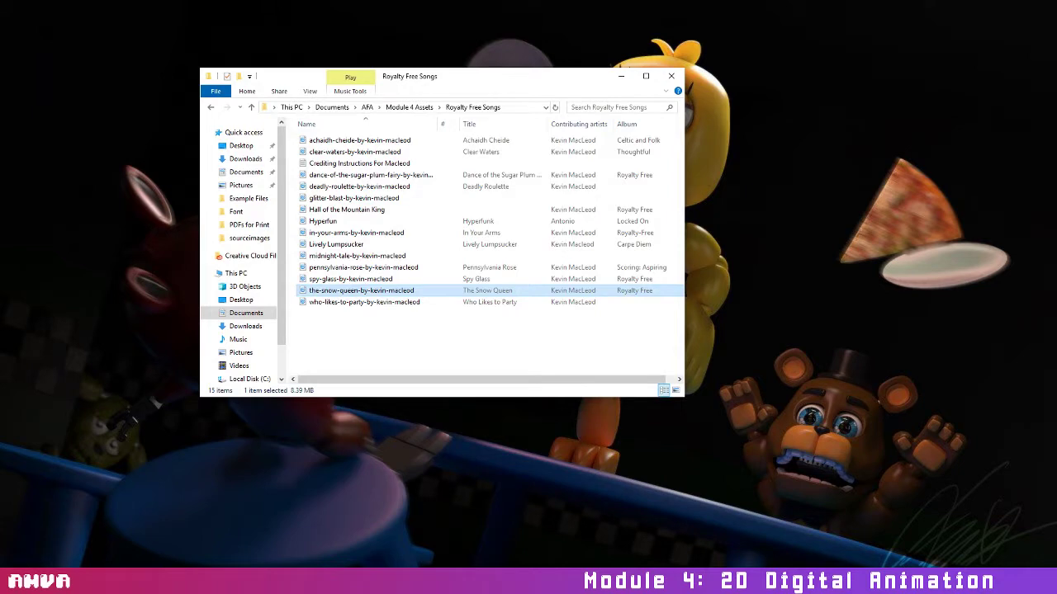
click(368, 109)
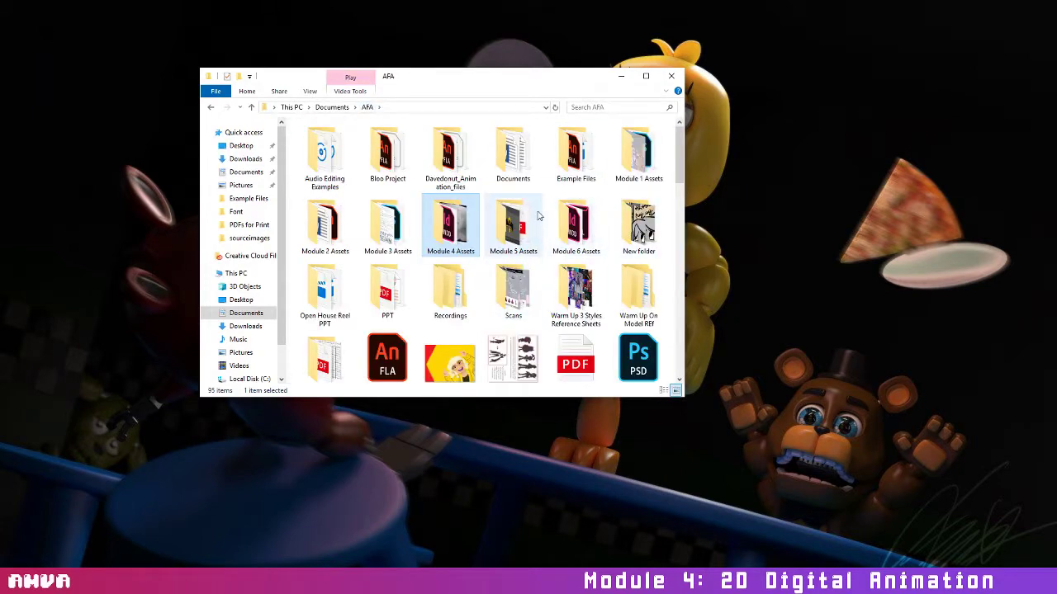
double_click(576, 153)
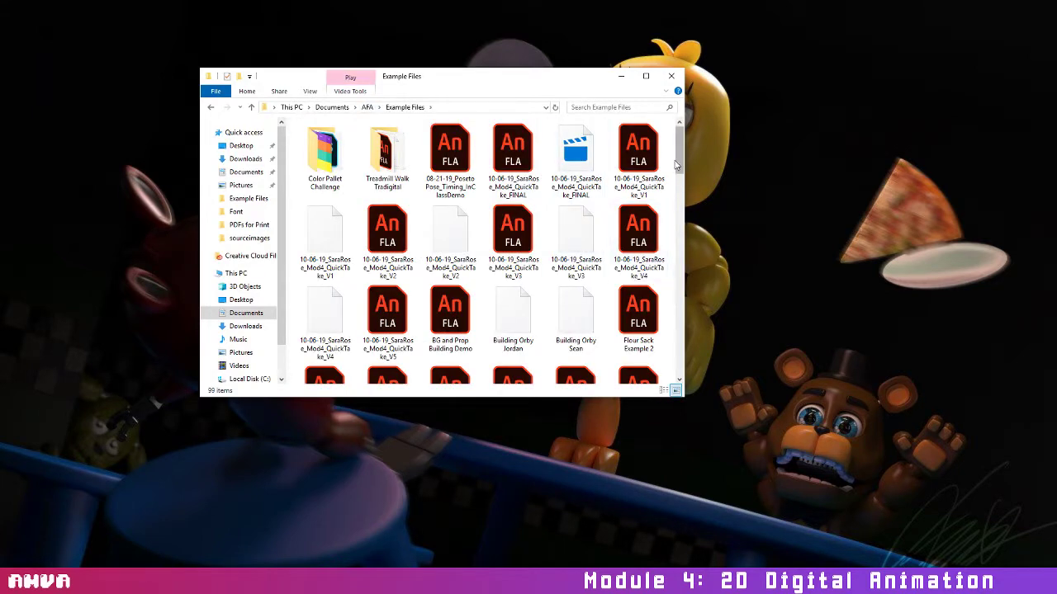
click(588, 162)
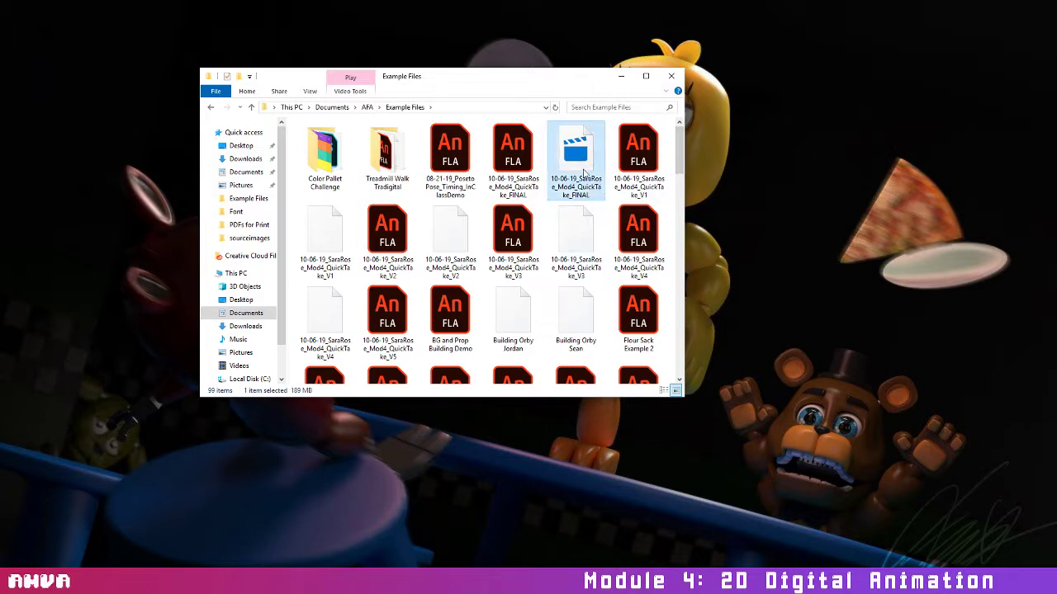
right_click(587, 160)
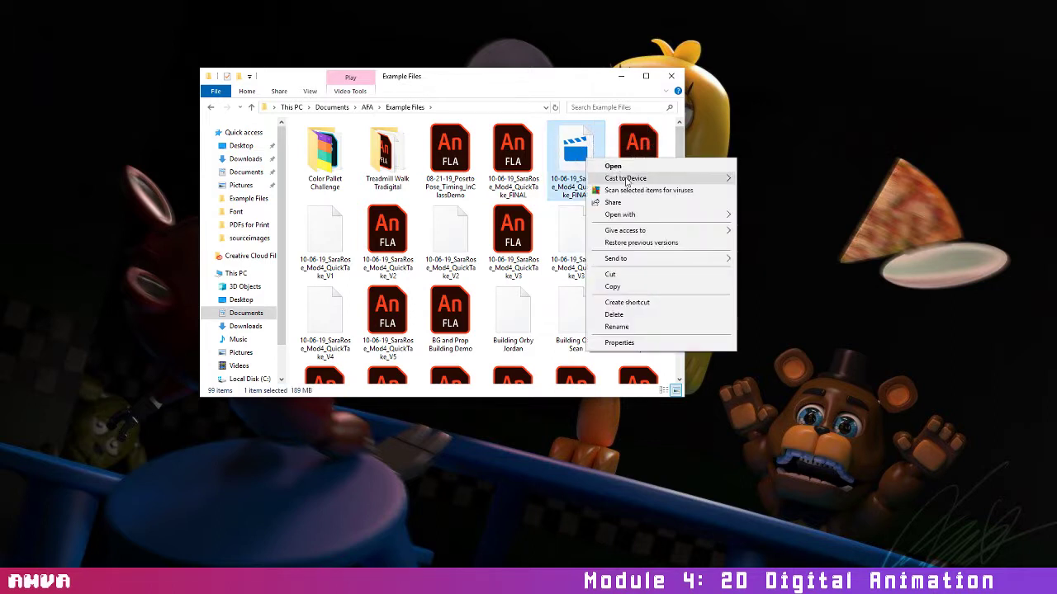
mouse_move(741, 214)
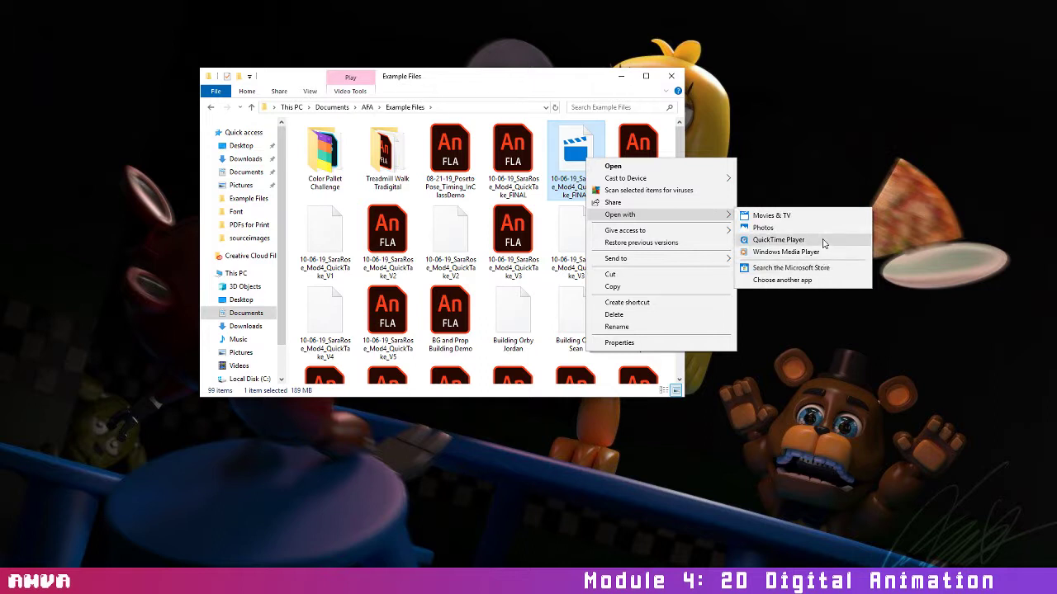
click(824, 241)
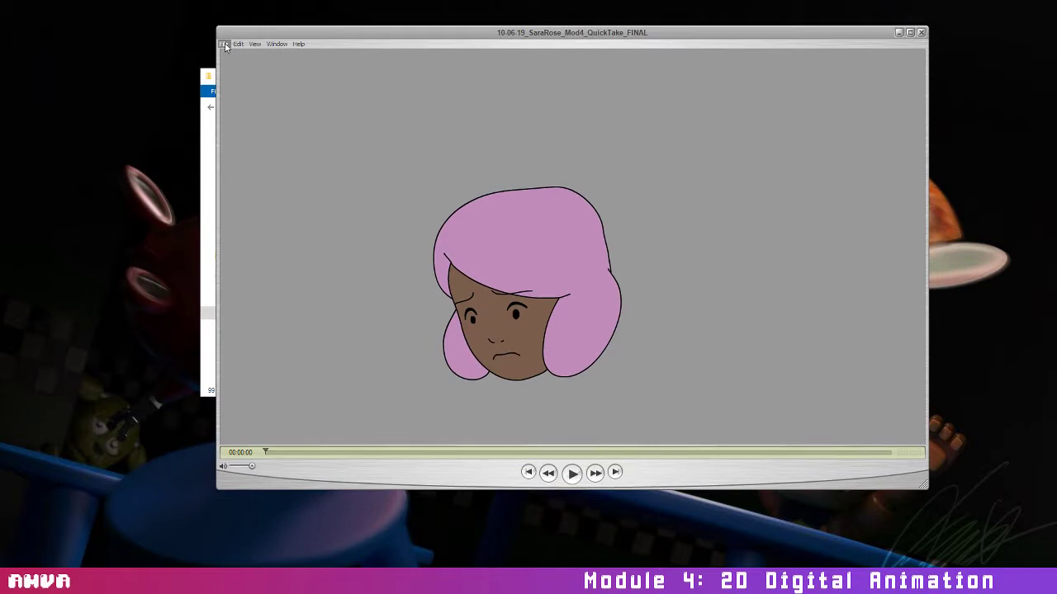
Start exporting the opened movie from QuickTime Player and choose the Desktop as the destination
click(224, 44)
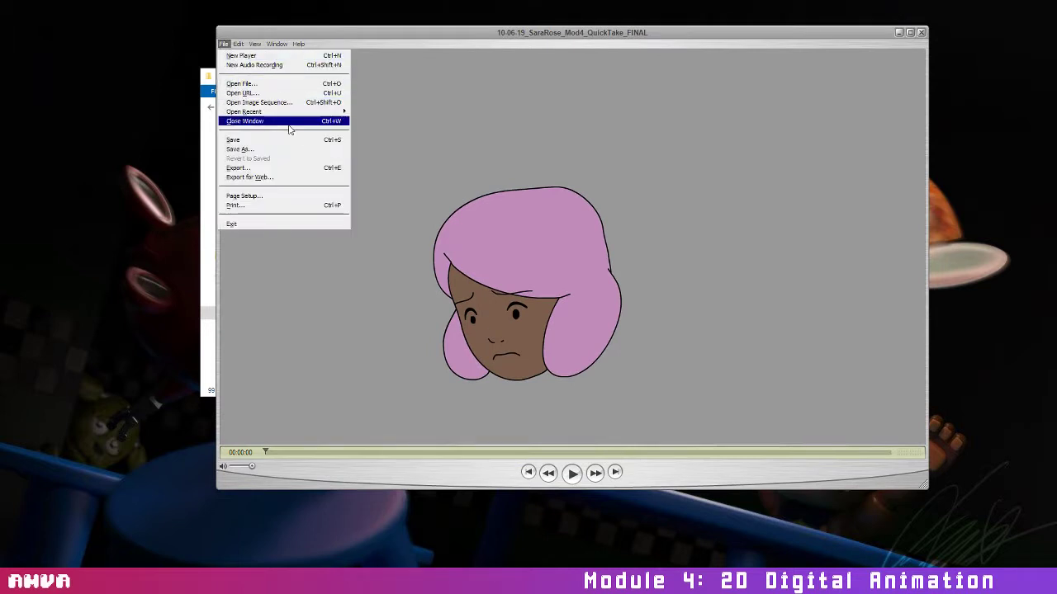
click(337, 170)
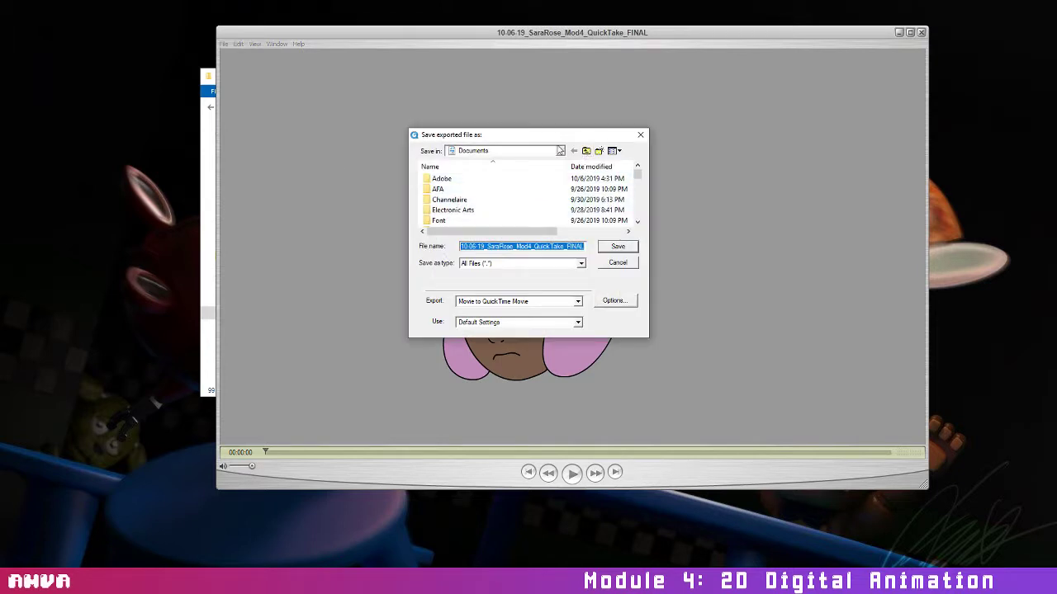
click(561, 152)
click(561, 152)
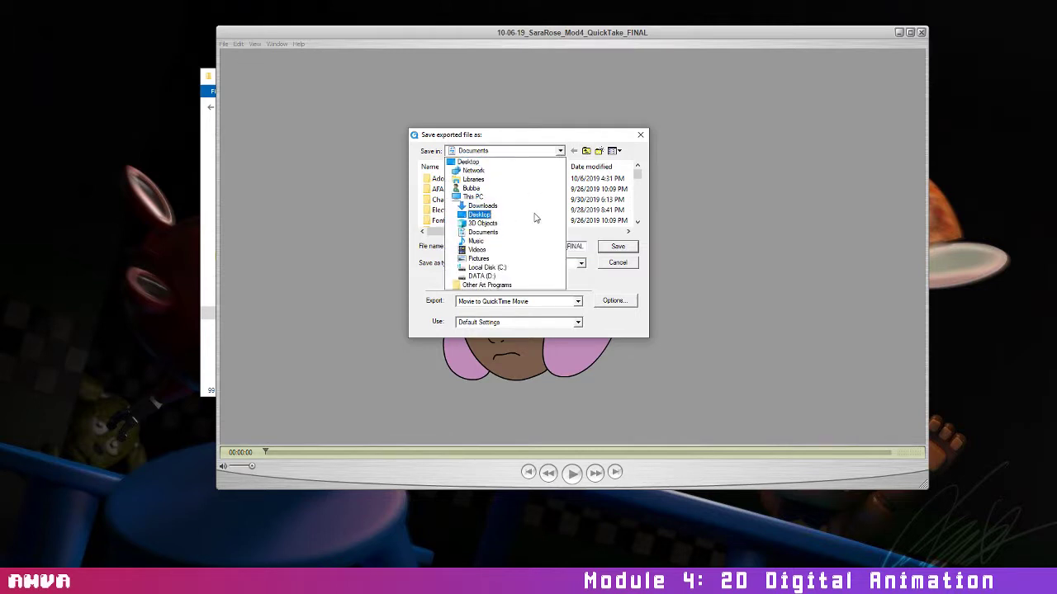
click(539, 213)
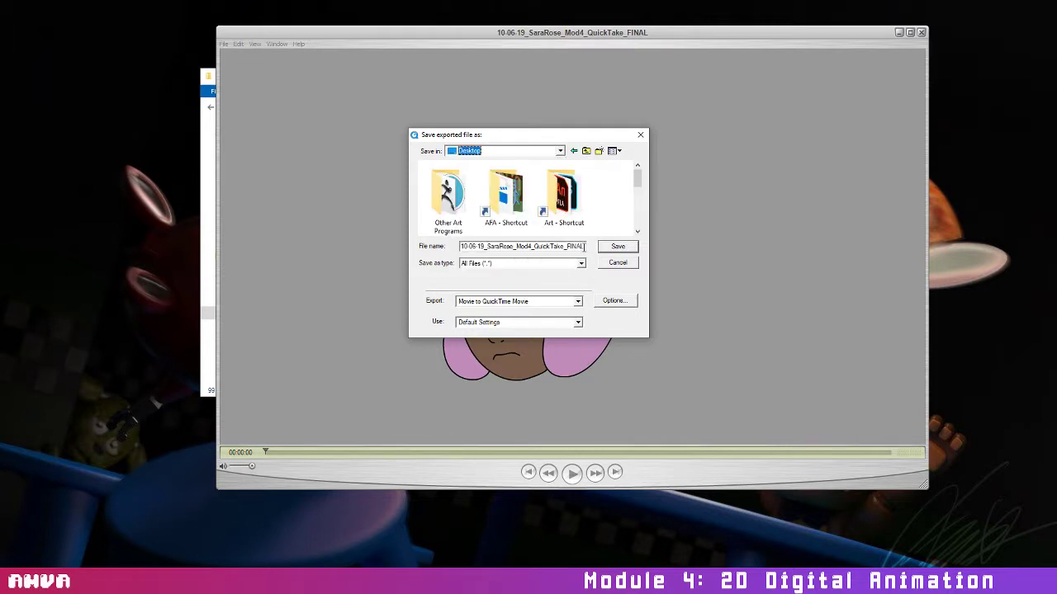
Append _Coverted to the export's file name, save it as a QuickTime movie with default settings, and close the player window
click(582, 247)
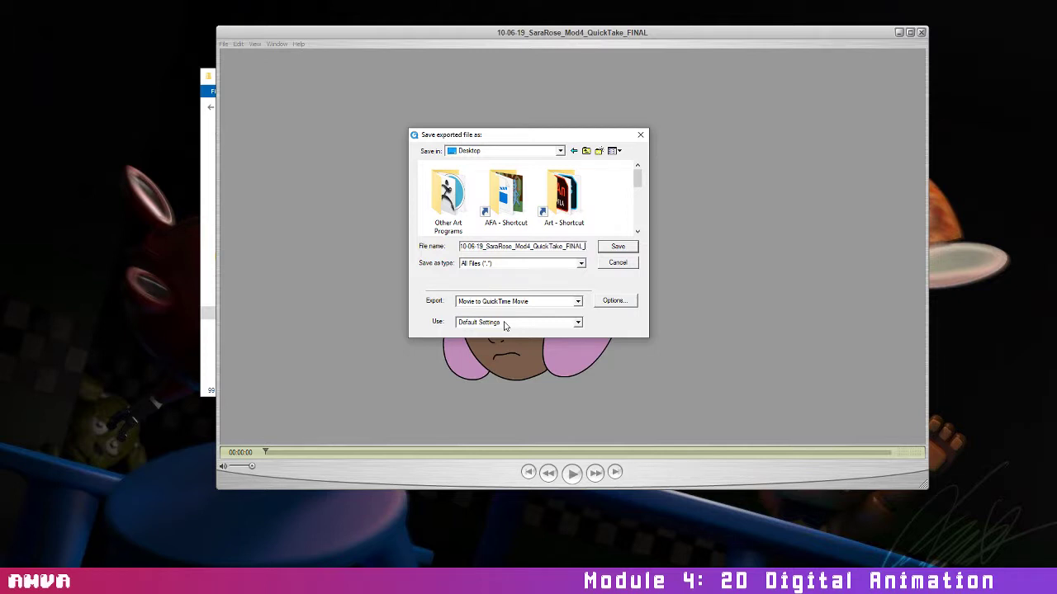
text(C)
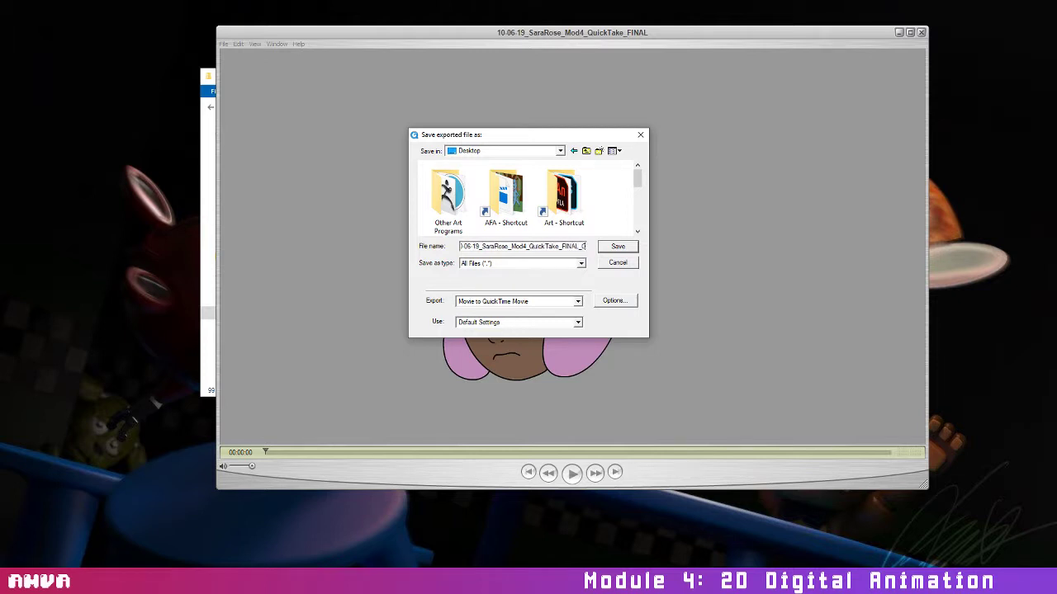
text(overted)
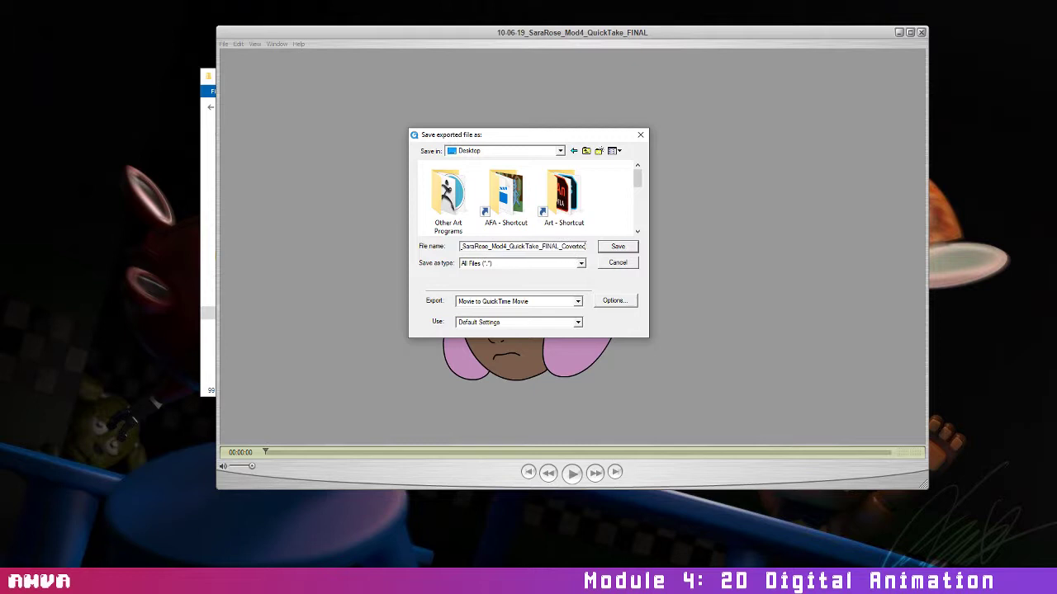
click(616, 246)
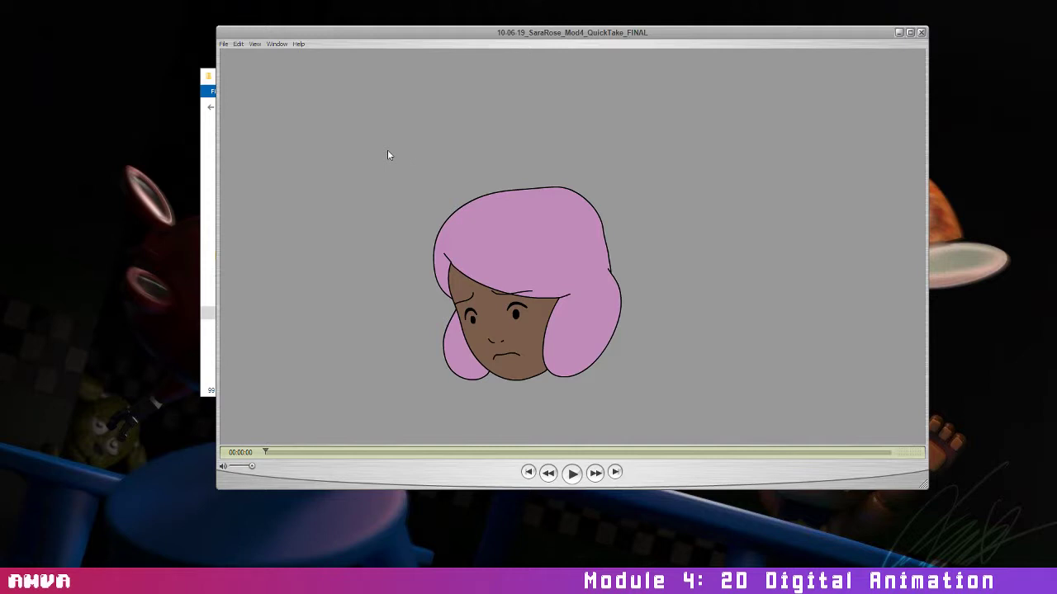
click(922, 33)
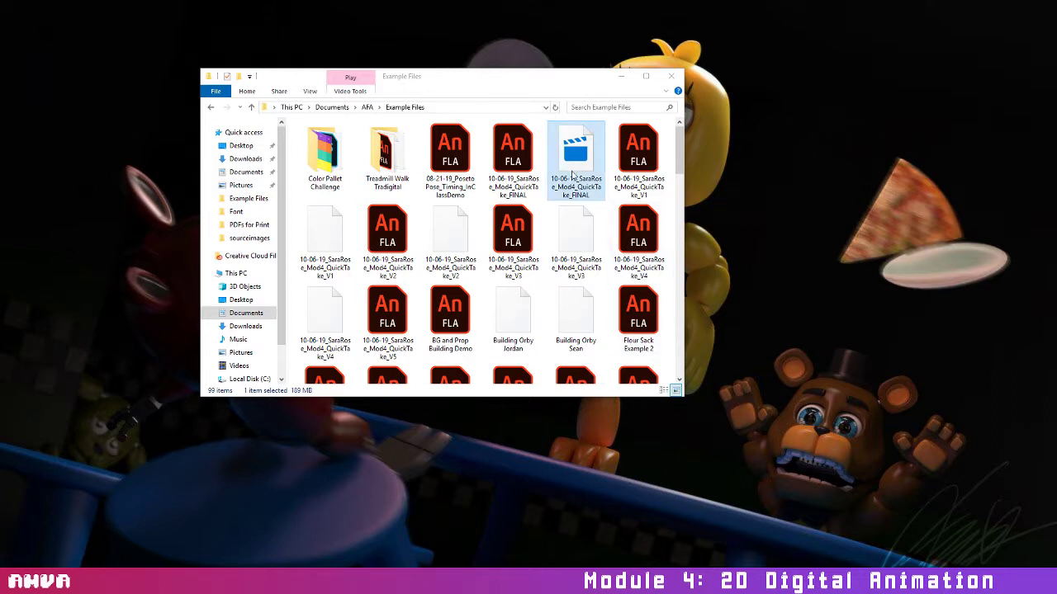
In File Explorer, check the file size of the original FINAL movie in its properties, then close them and reposition the folder window
click(572, 175)
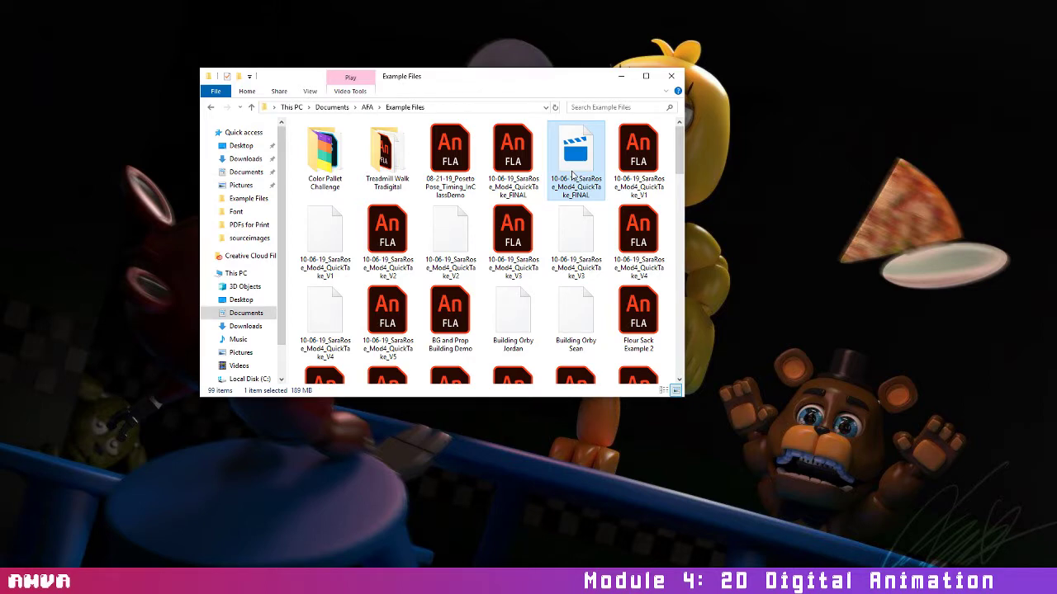
right_click(571, 175)
click(606, 358)
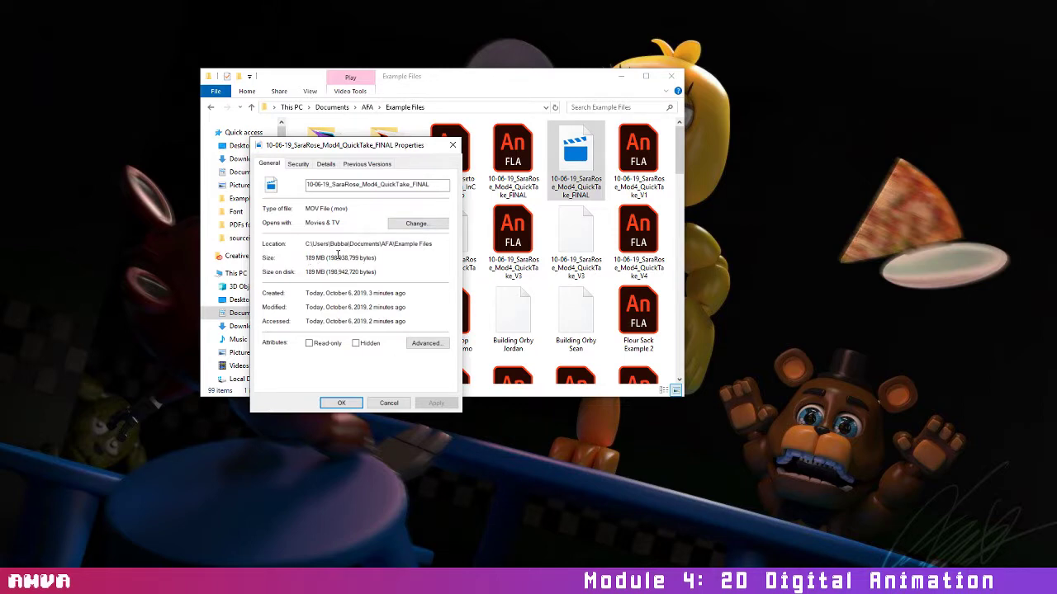
click(389, 403)
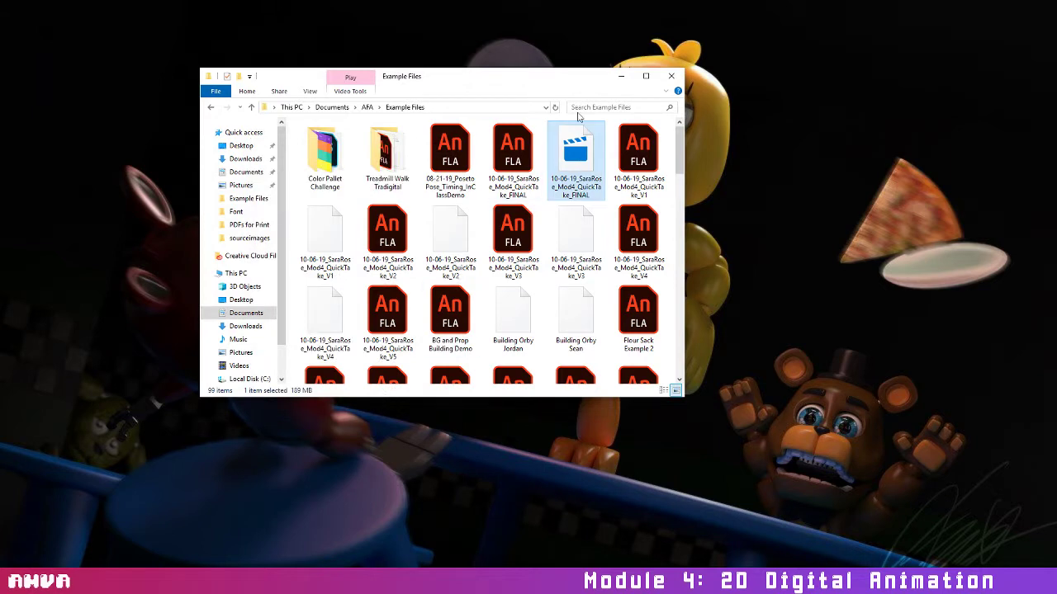
drag(514, 82, 552, 60)
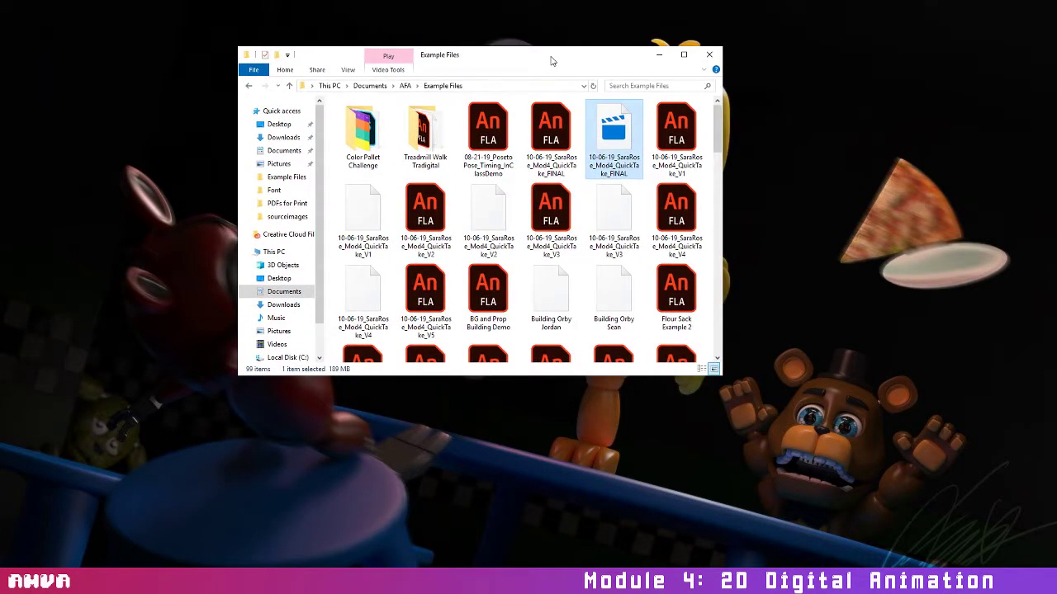